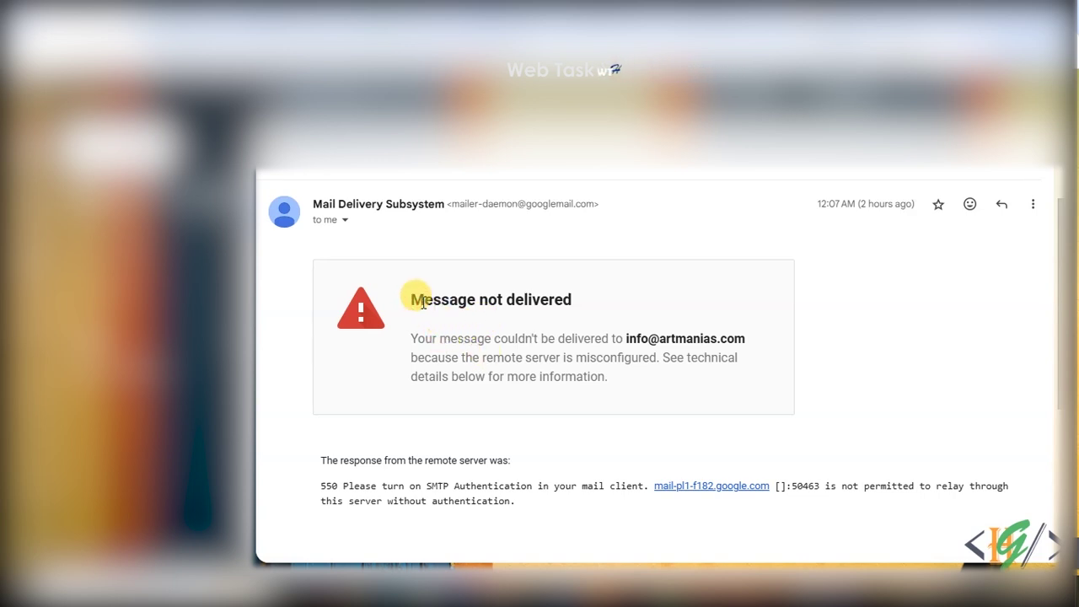
- Highlight the 'Message not delivered' bounce notice, its recipient and the SMTP authentication error
drag(426, 303, 578, 301)
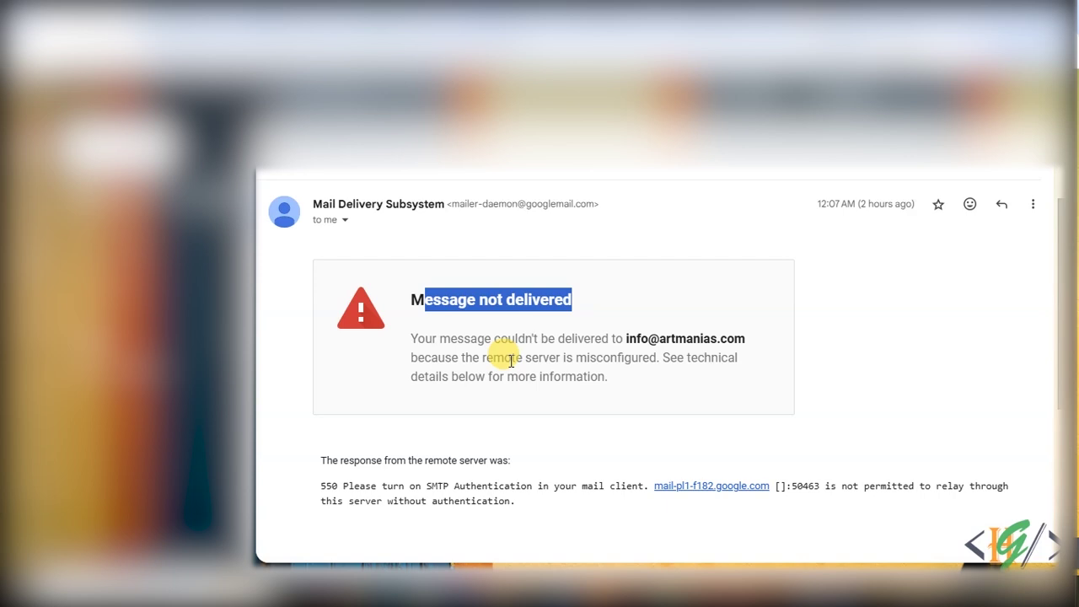
drag(624, 338, 732, 339)
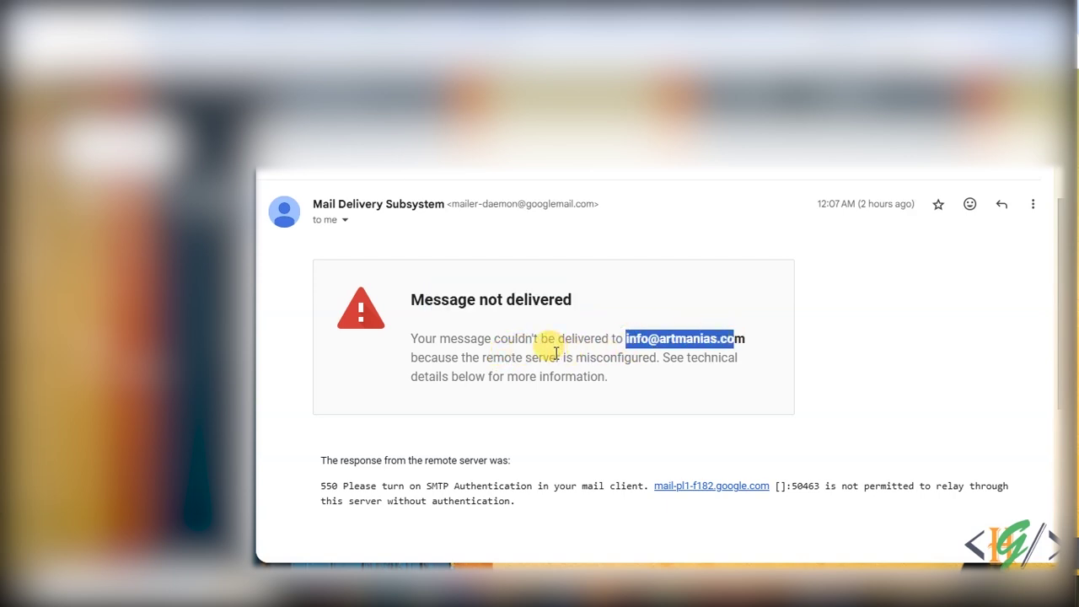
drag(412, 299, 540, 300)
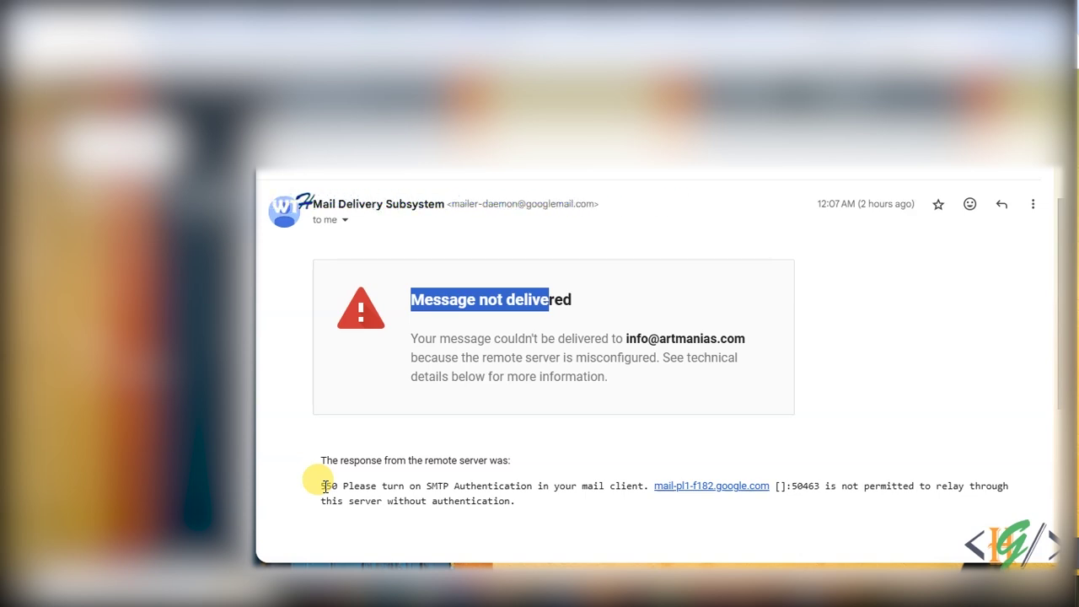
drag(376, 486, 341, 483)
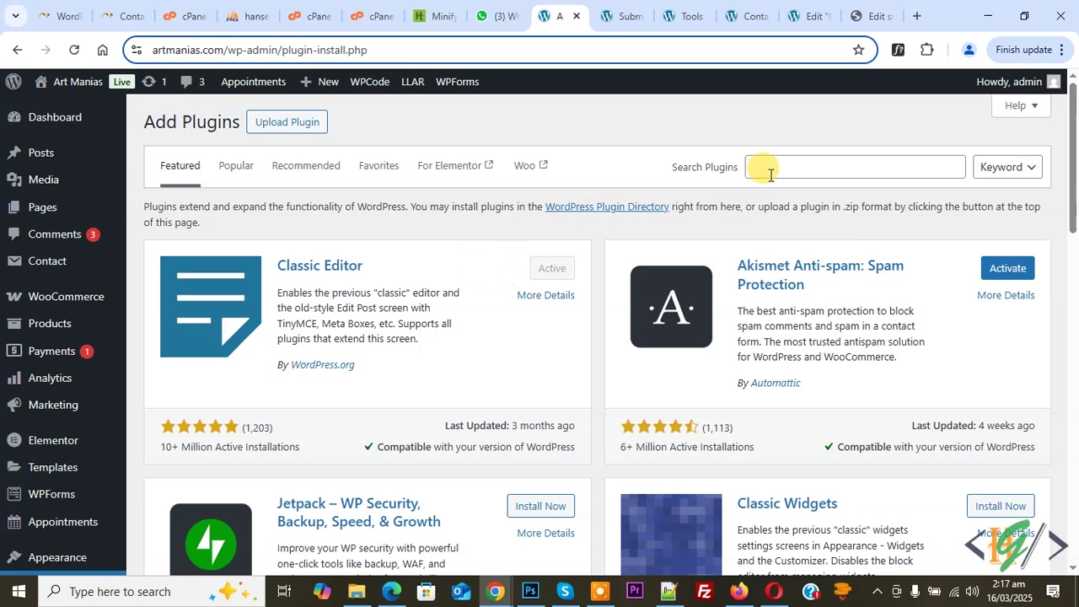
- Search plugins for 'wp smtp' and open the WP Mail SMTP settings page
click(806, 168)
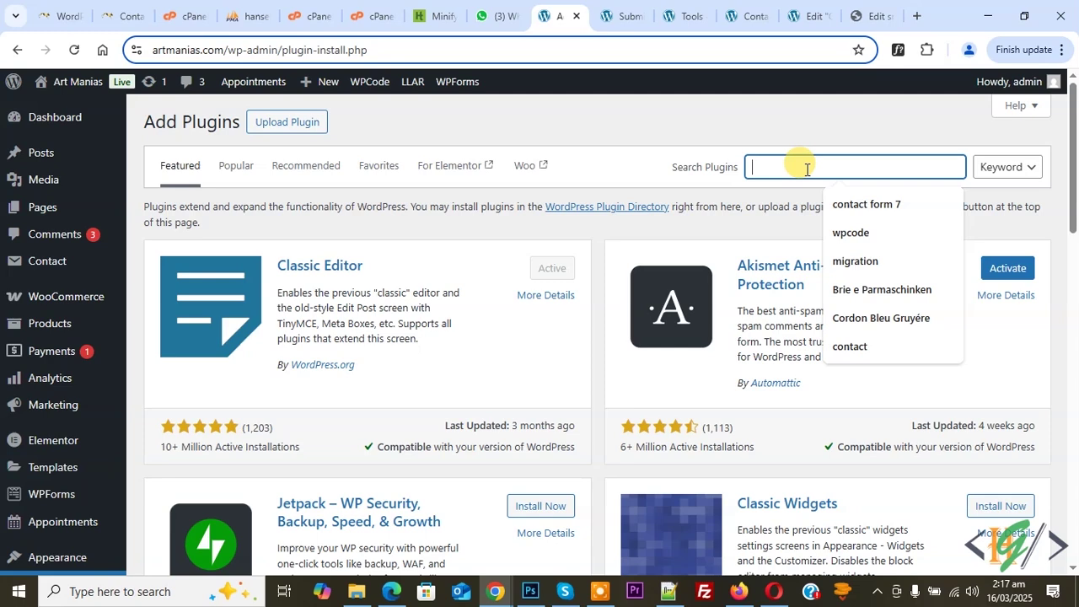
text(wp smtp)
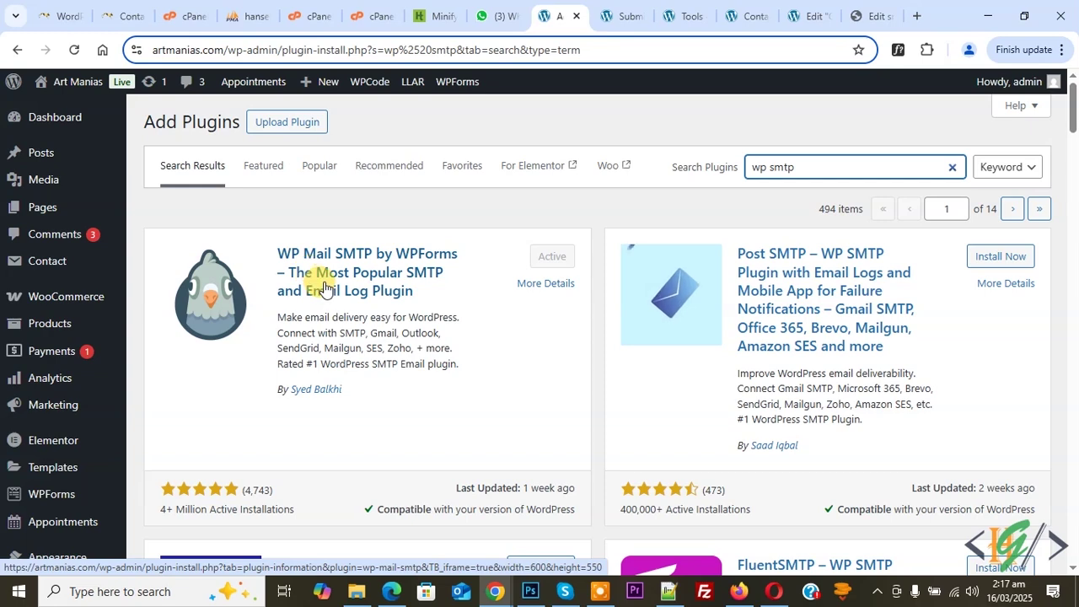
scroll(327, 285, down, 4)
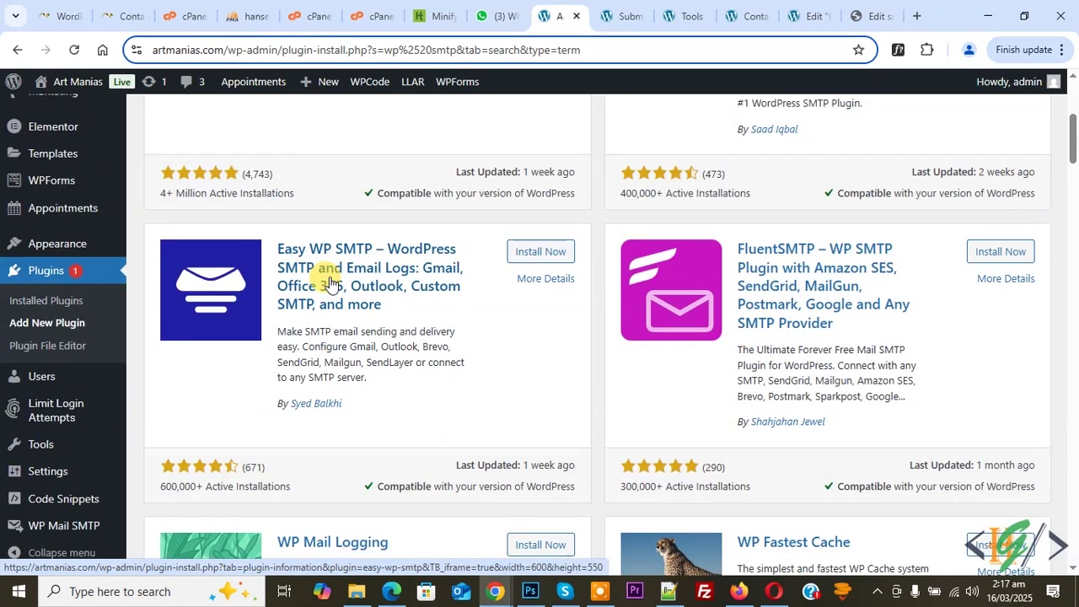
mouse_move(40, 539)
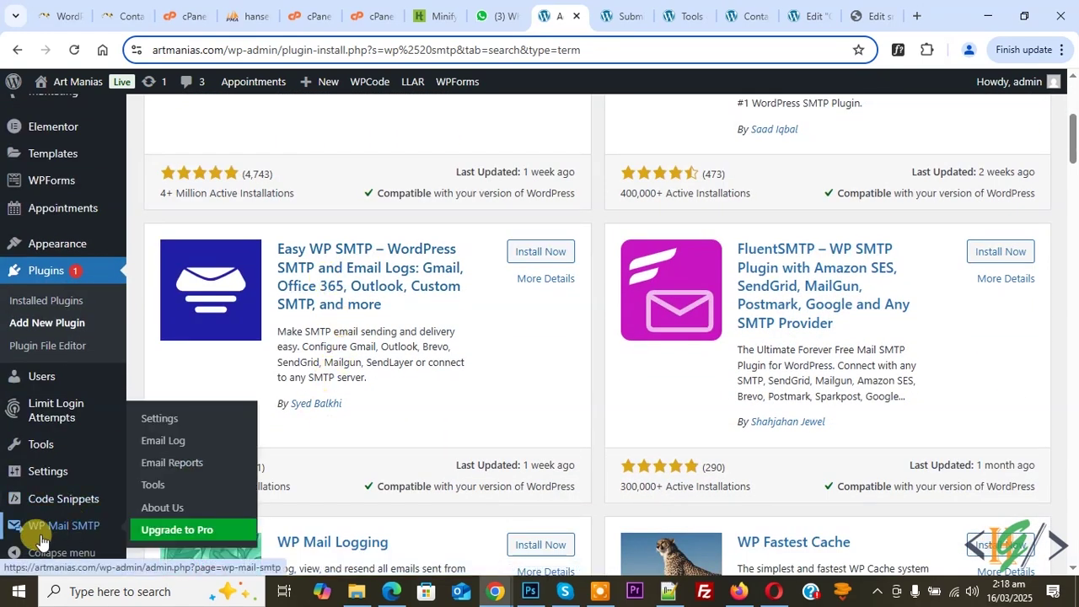
click(152, 424)
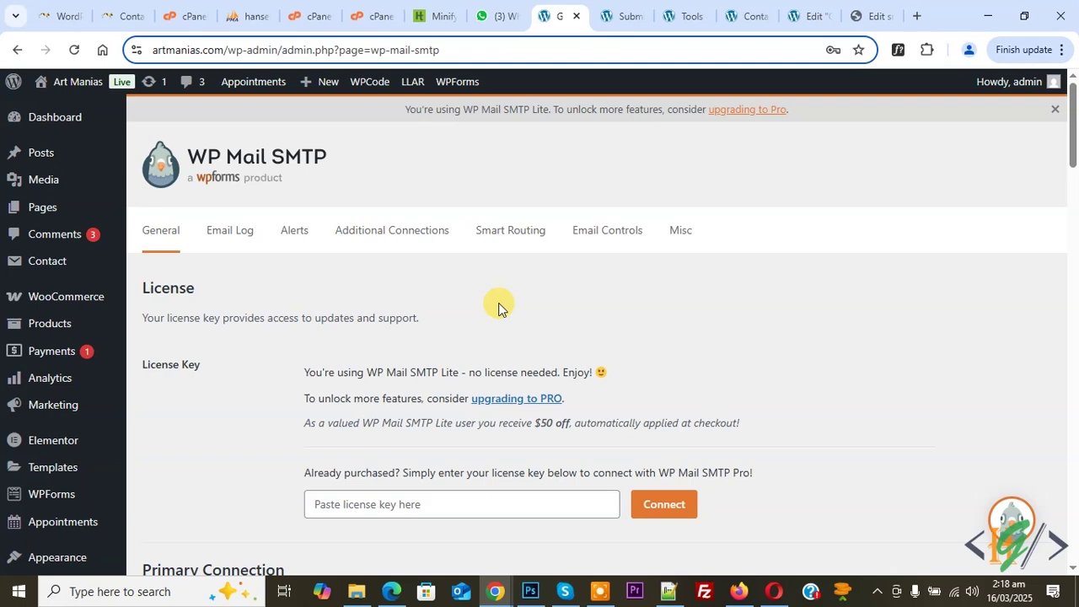
scroll(309, 289, down, 5)
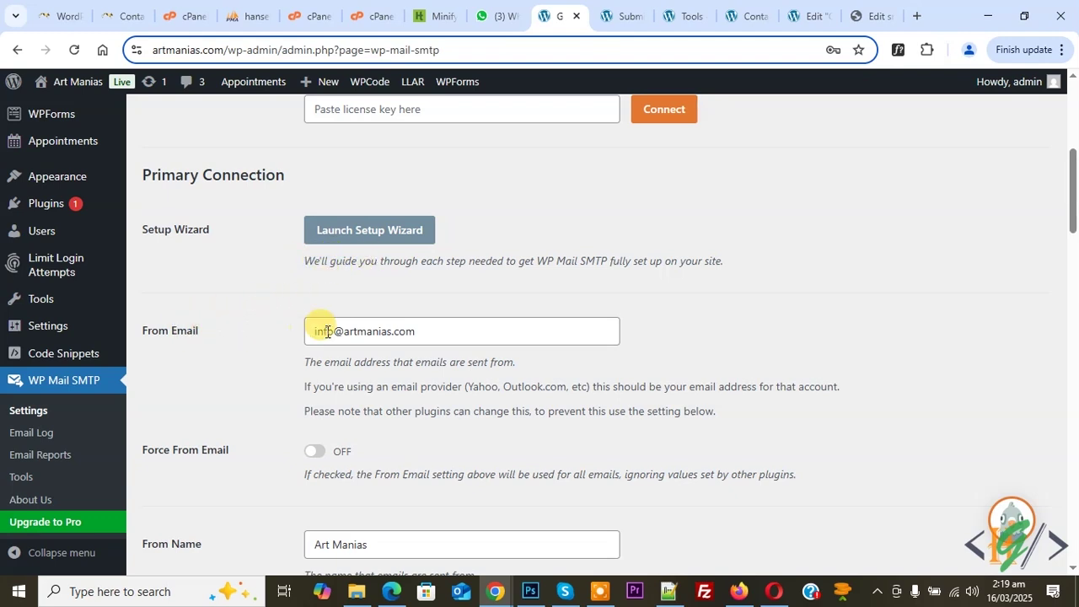
drag(424, 331, 308, 330)
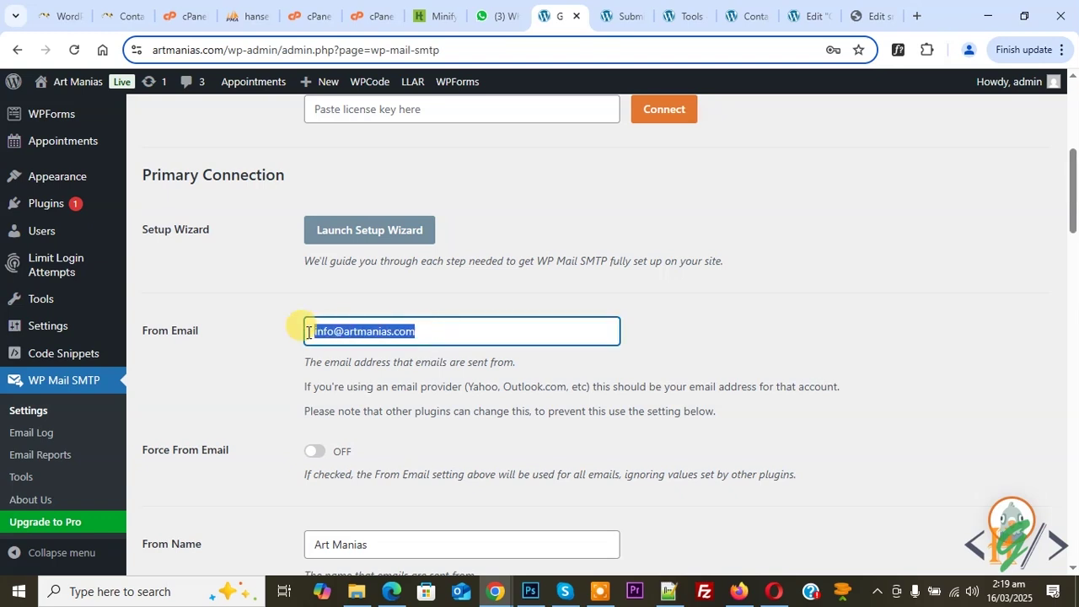
scroll(264, 361, down, 1)
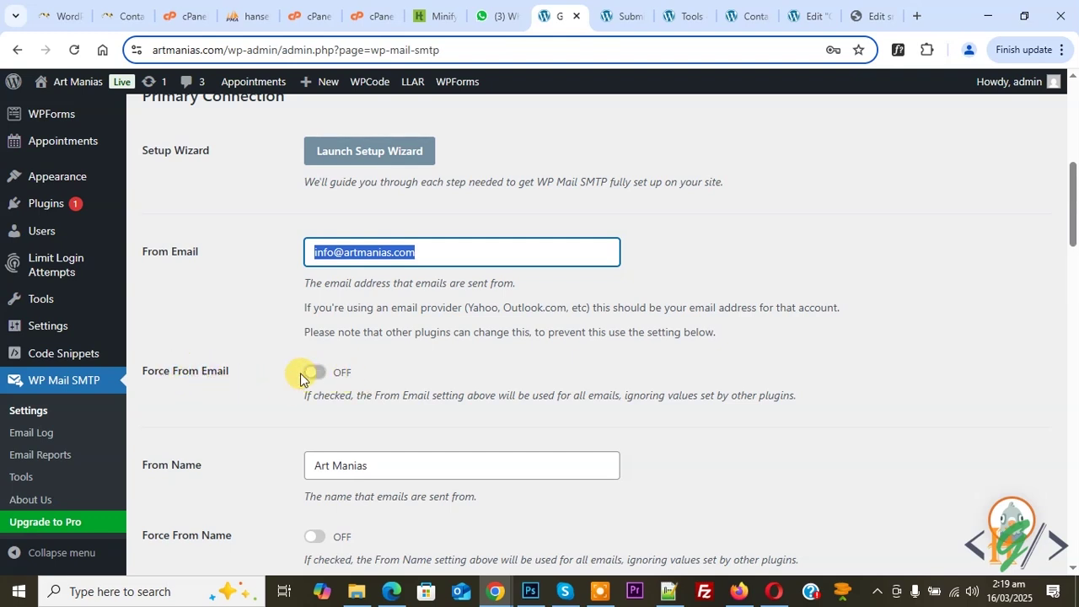
scroll(337, 373, down, 1)
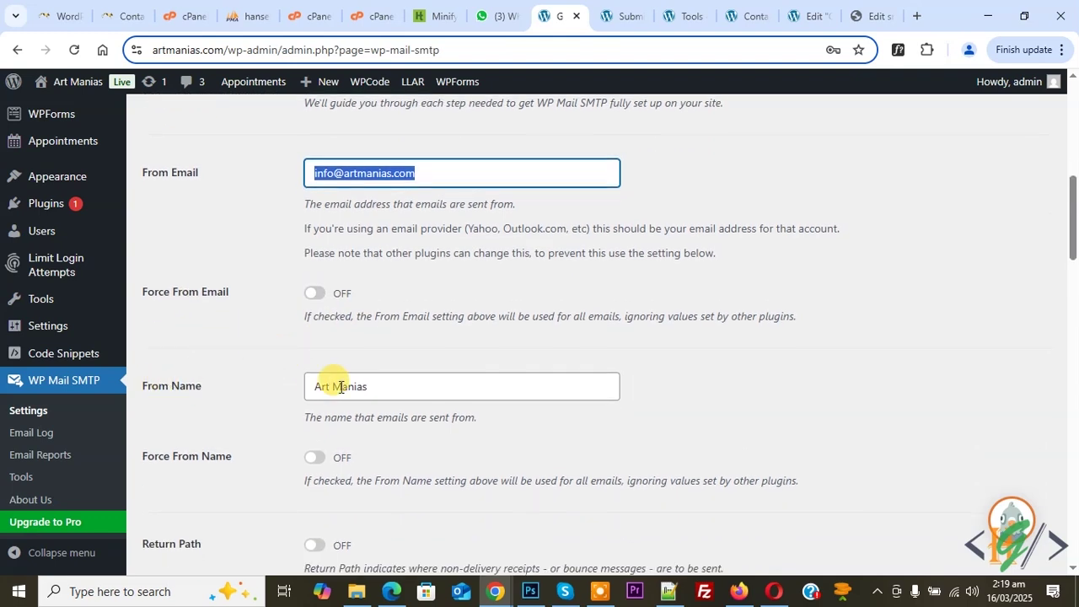
triple_click(379, 387)
click(236, 401)
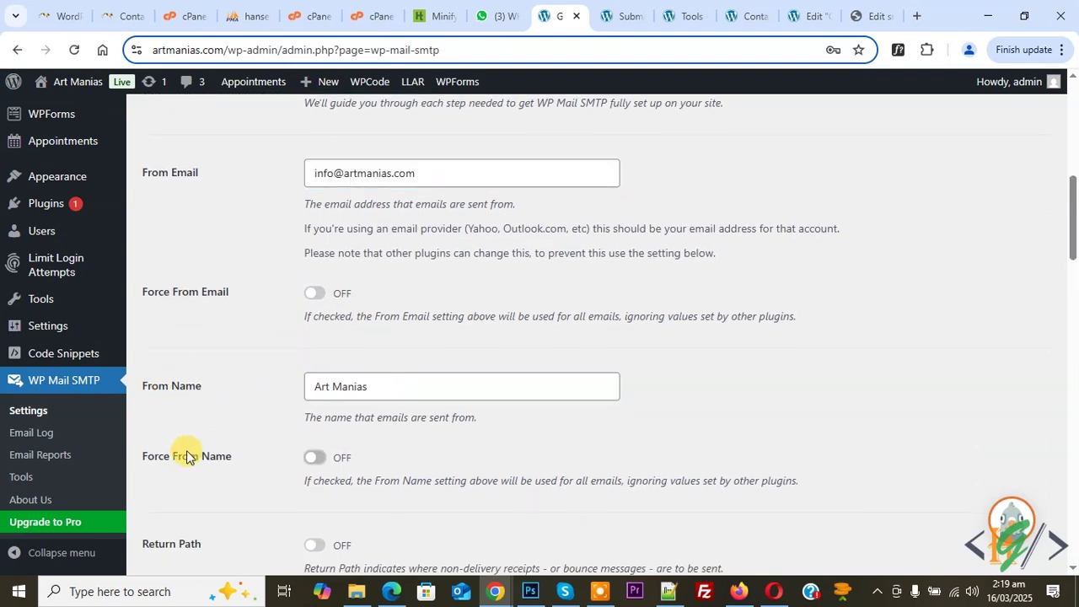
scroll(312, 361, down, 2)
scroll(280, 346, down, 2)
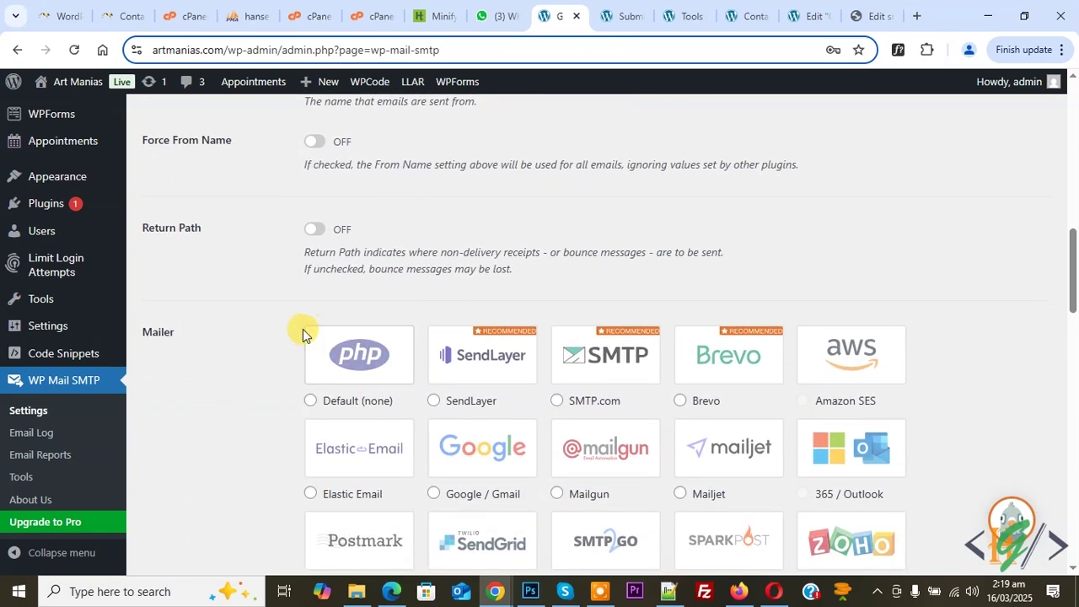
- Select Other SMTP as the mailer, try SSL, then return encryption to TLS on port 587
scroll(274, 330, down, 4)
click(329, 363)
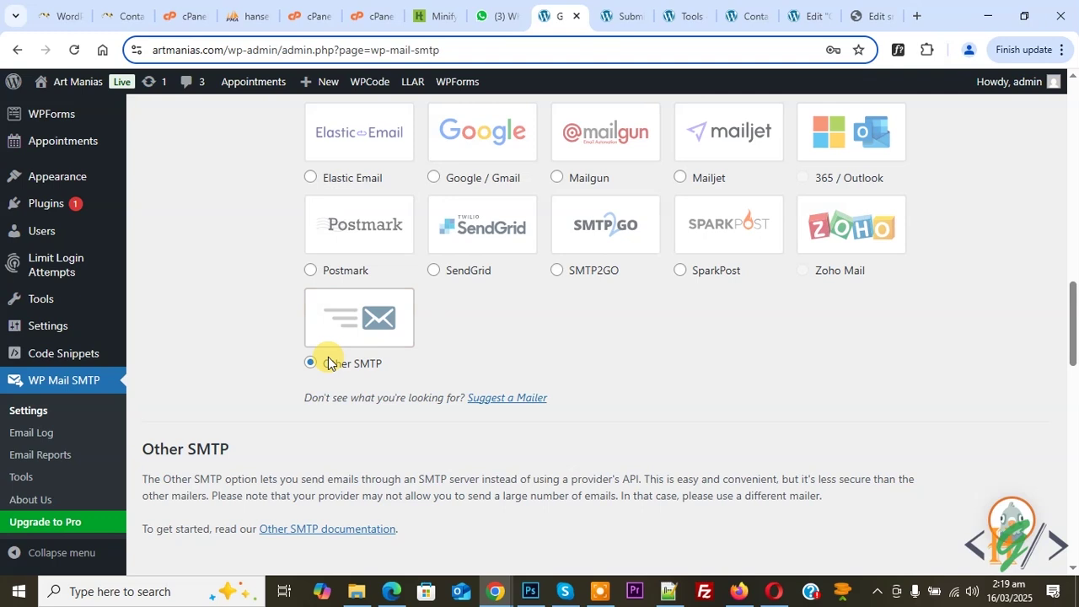
scroll(341, 365, down, 1)
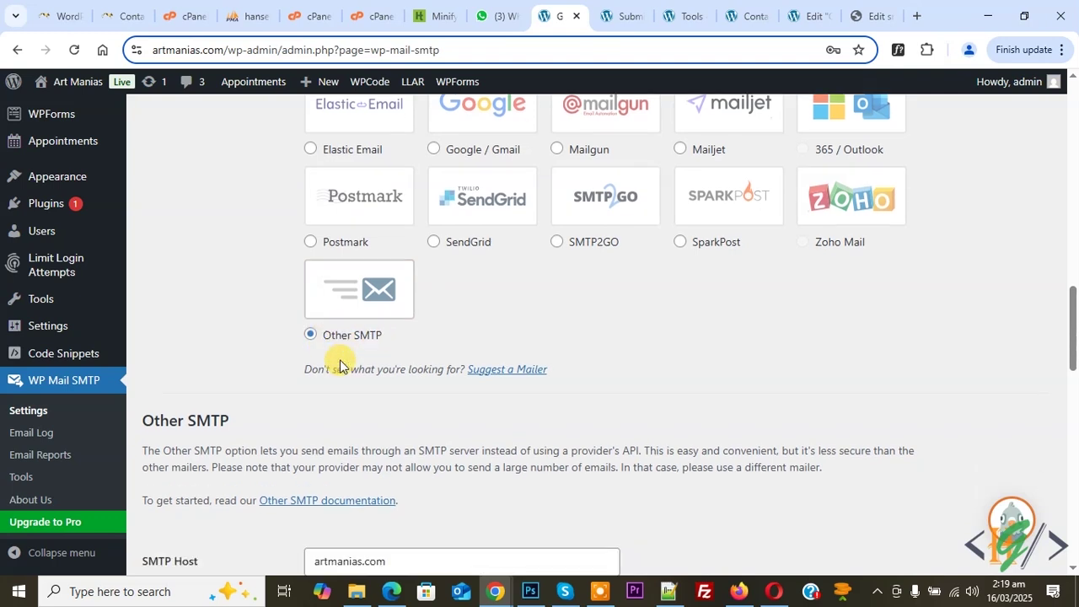
drag(196, 368, 215, 367)
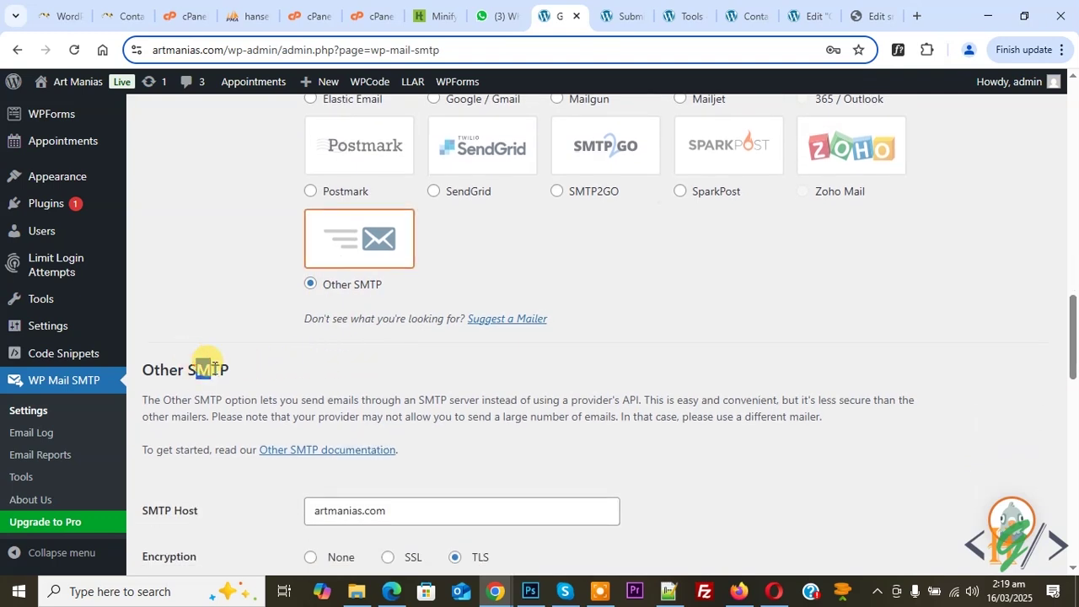
scroll(392, 324, down, 2)
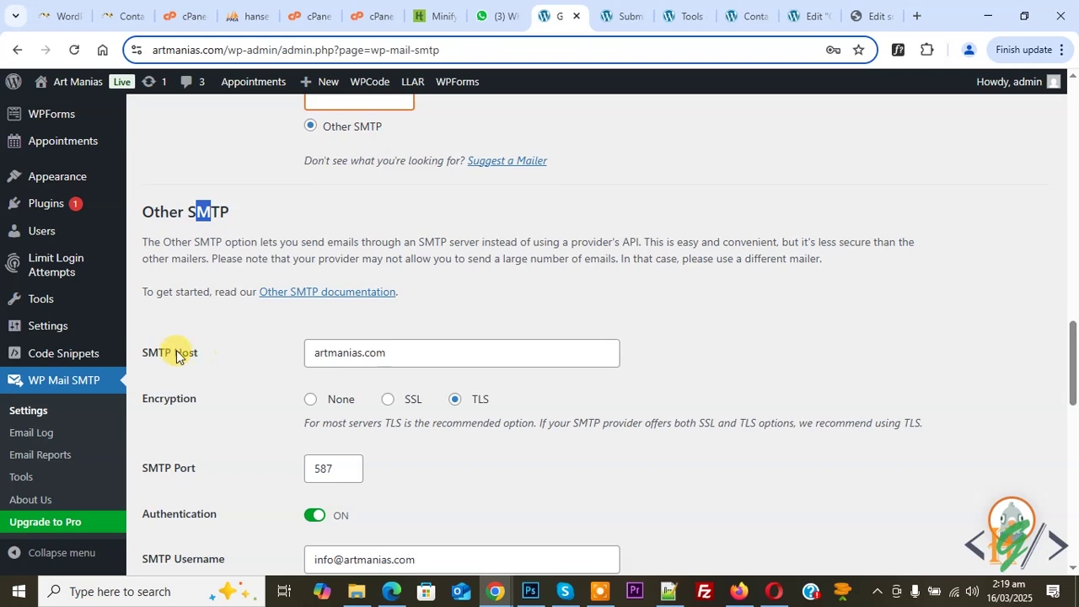
click(228, 379)
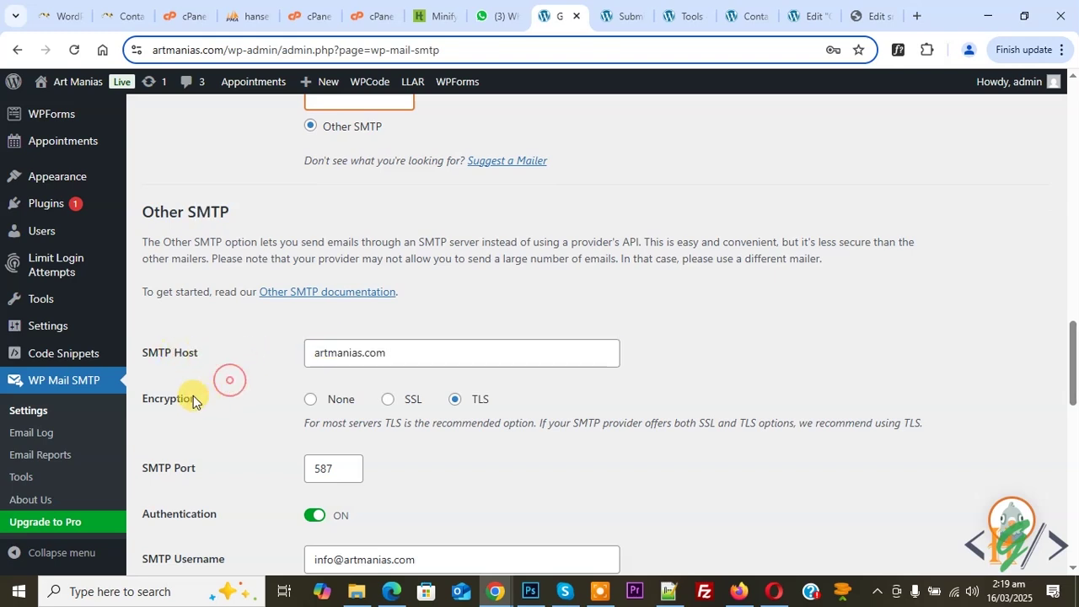
click(389, 402)
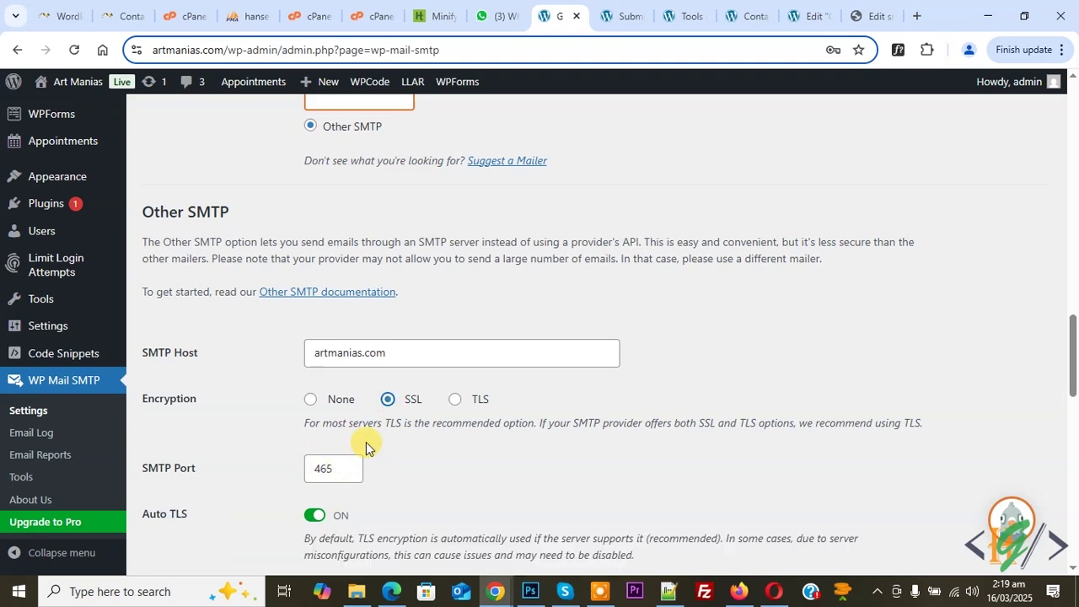
click(453, 401)
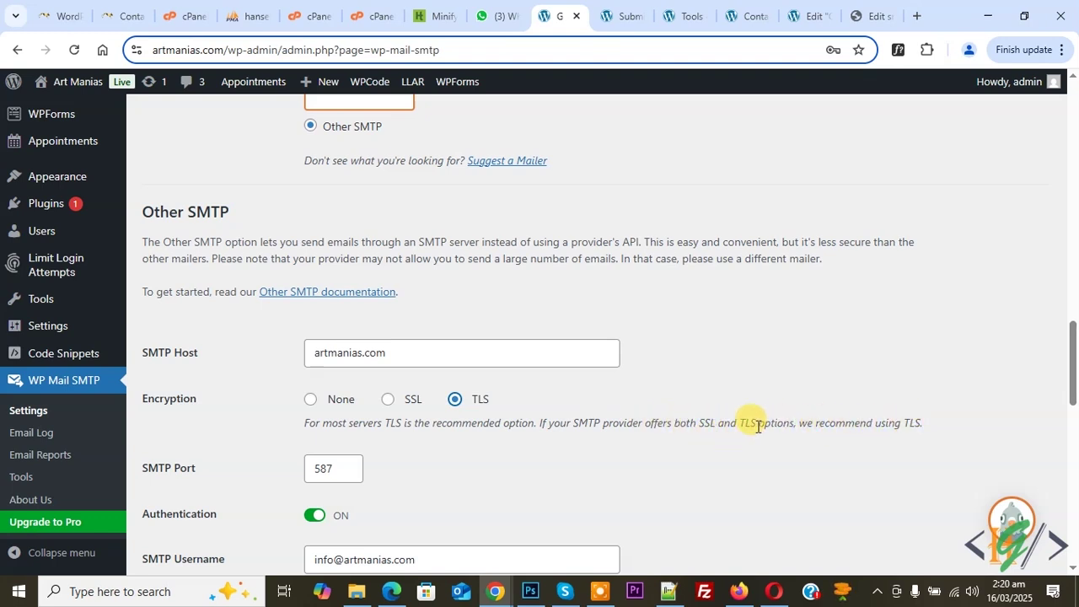
- Review the SMTP username and host artmanias.com, then check cPanel's Email Accounts list
scroll(257, 344, down, 2)
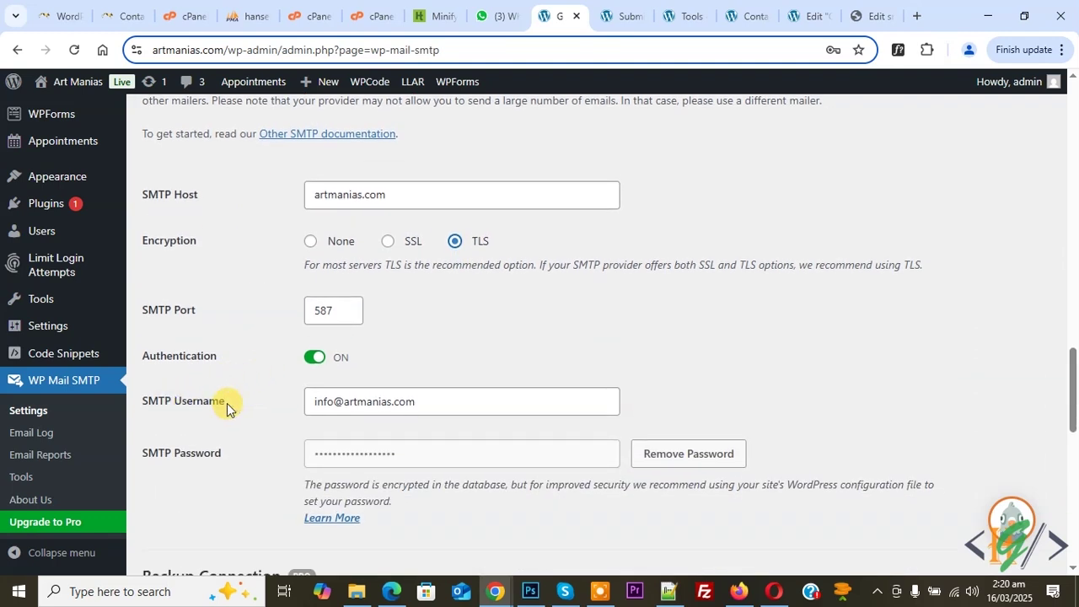
drag(439, 402, 317, 402)
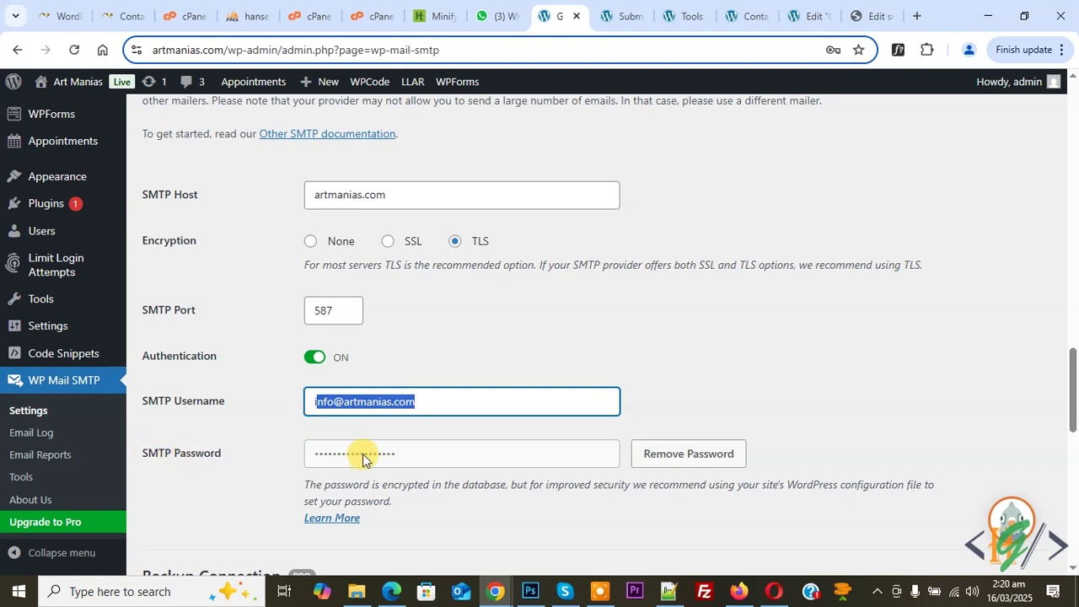
triple_click(321, 402)
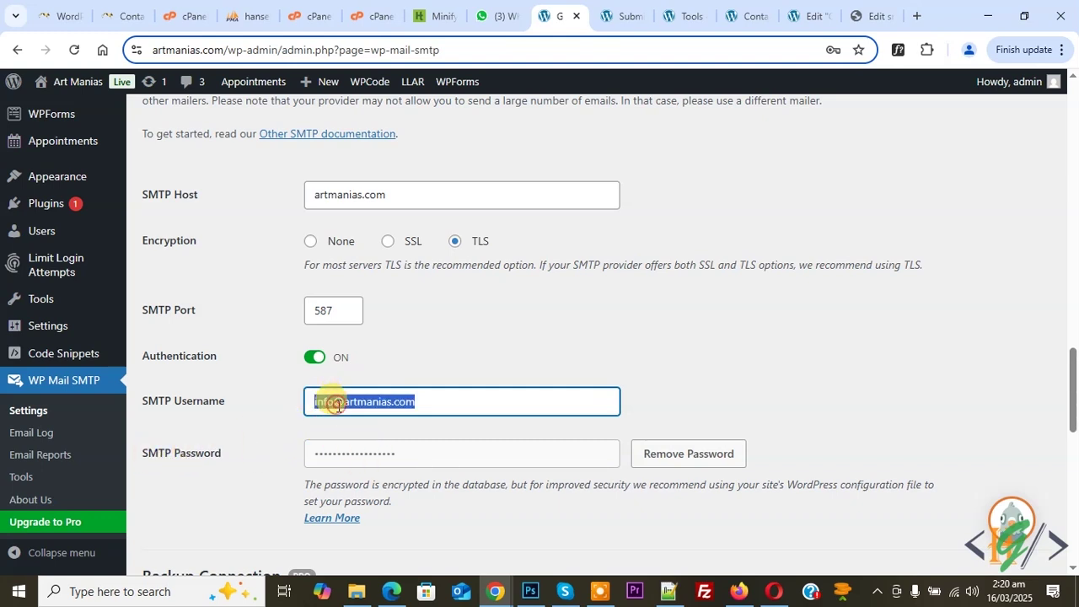
click(411, 400)
click(380, 193)
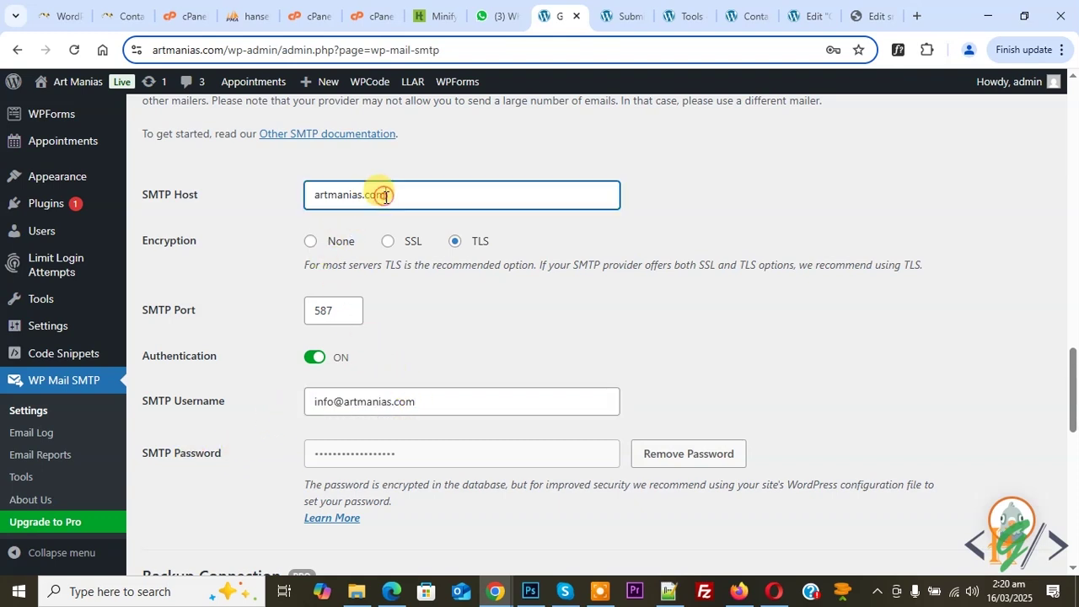
triple_click(316, 193)
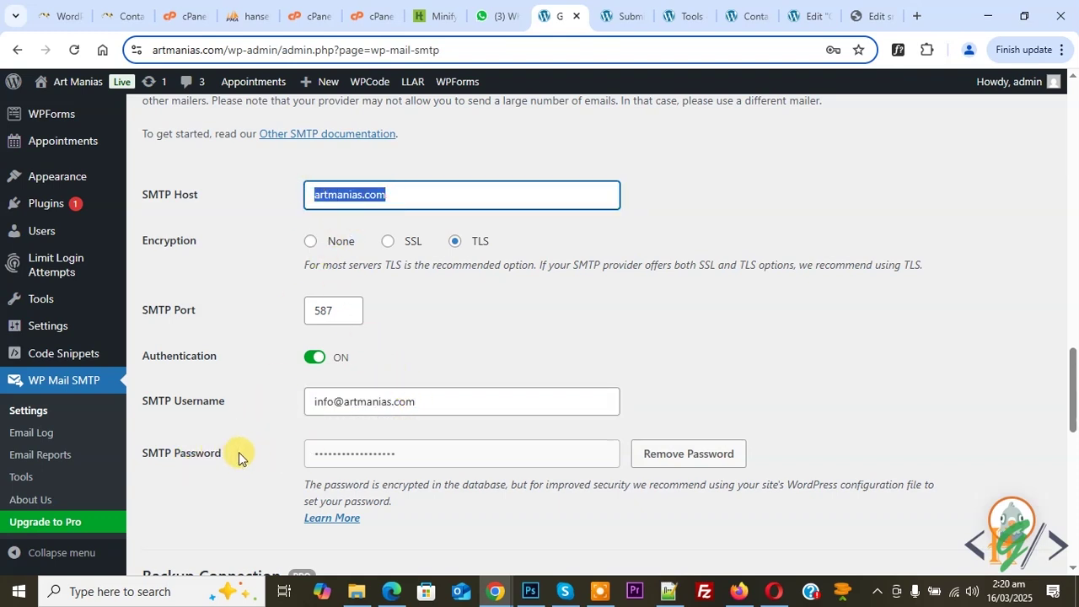
drag(393, 403, 327, 422)
scroll(354, 453, down, 5)
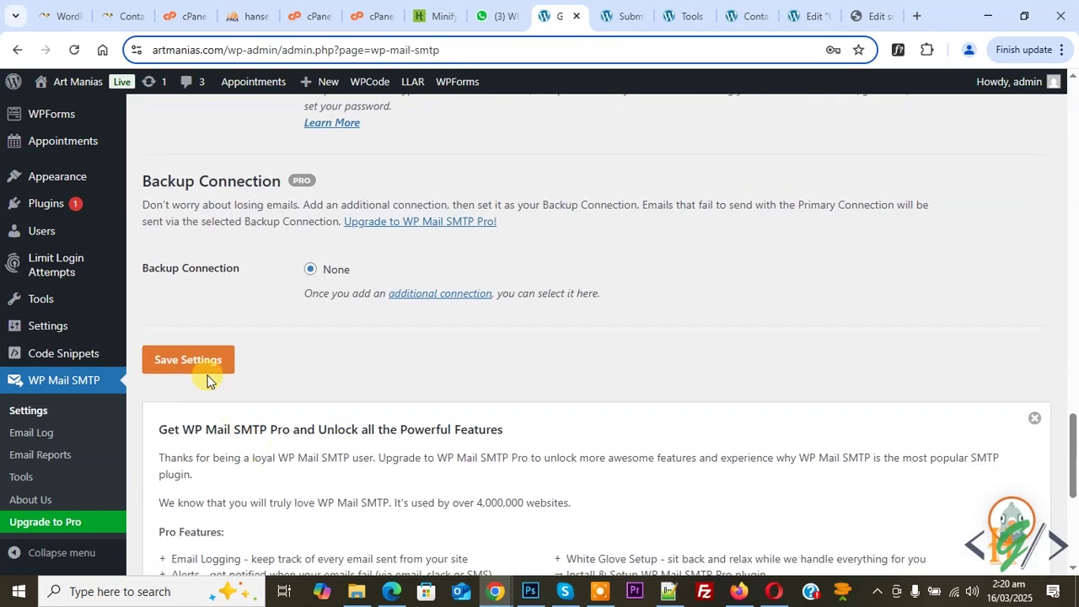
scroll(278, 364, up, 2)
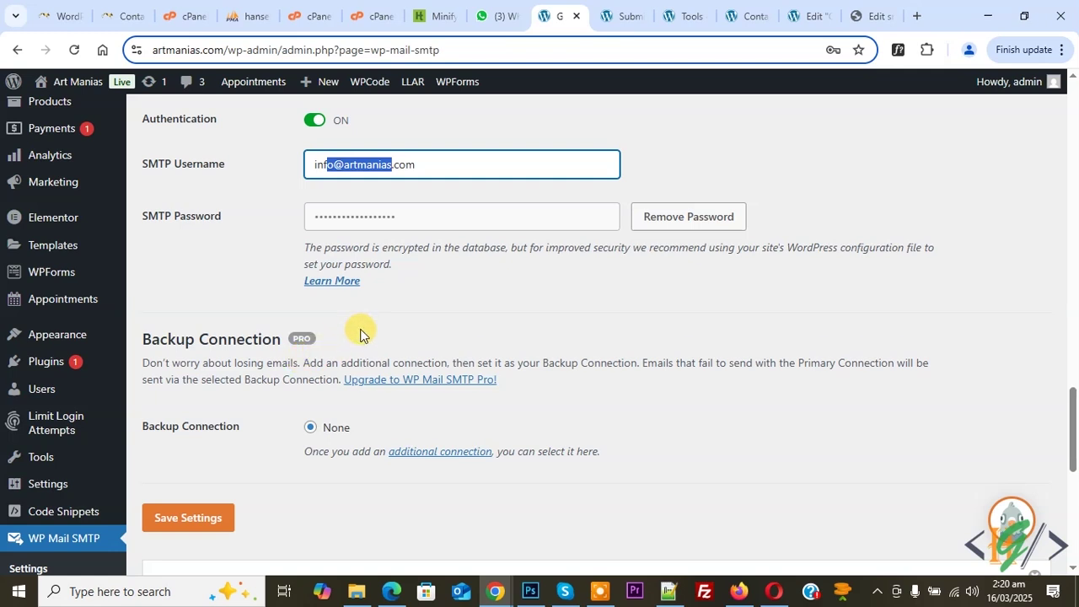
click(453, 309)
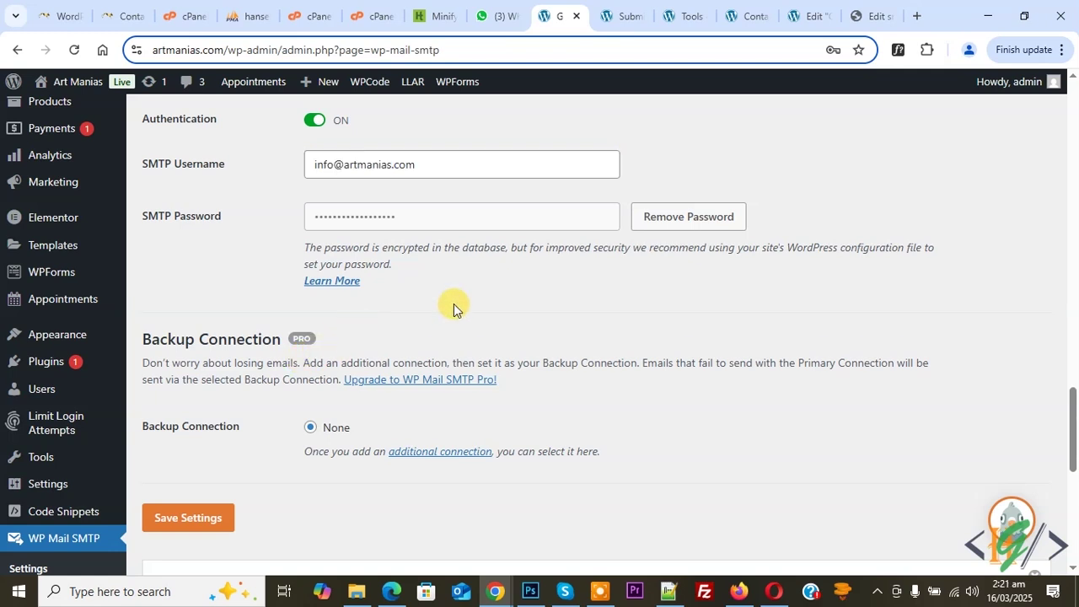
scroll(453, 306, up, 2)
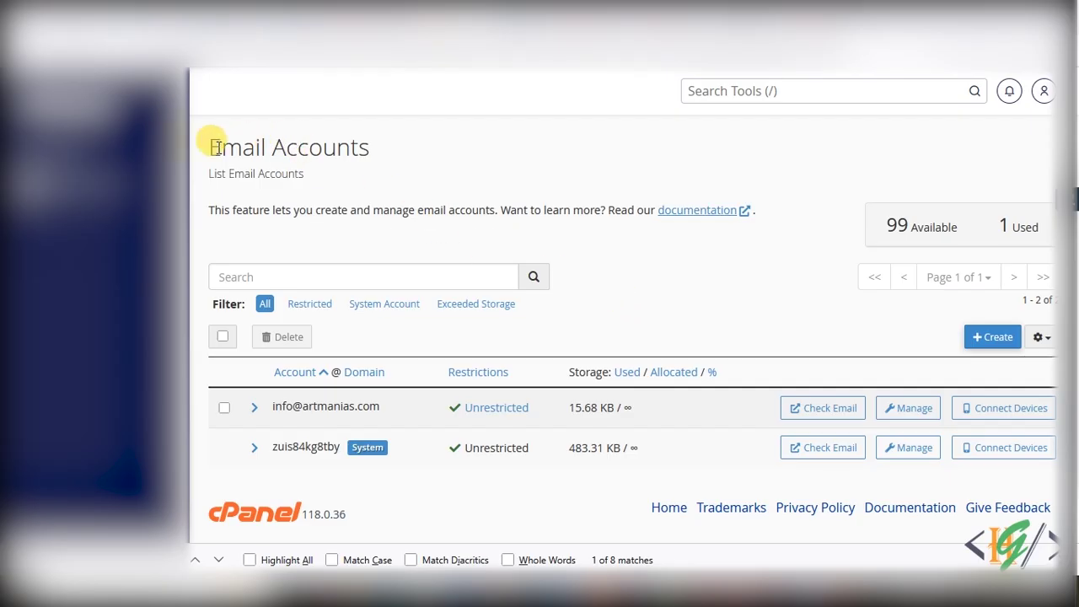
drag(207, 148, 371, 150)
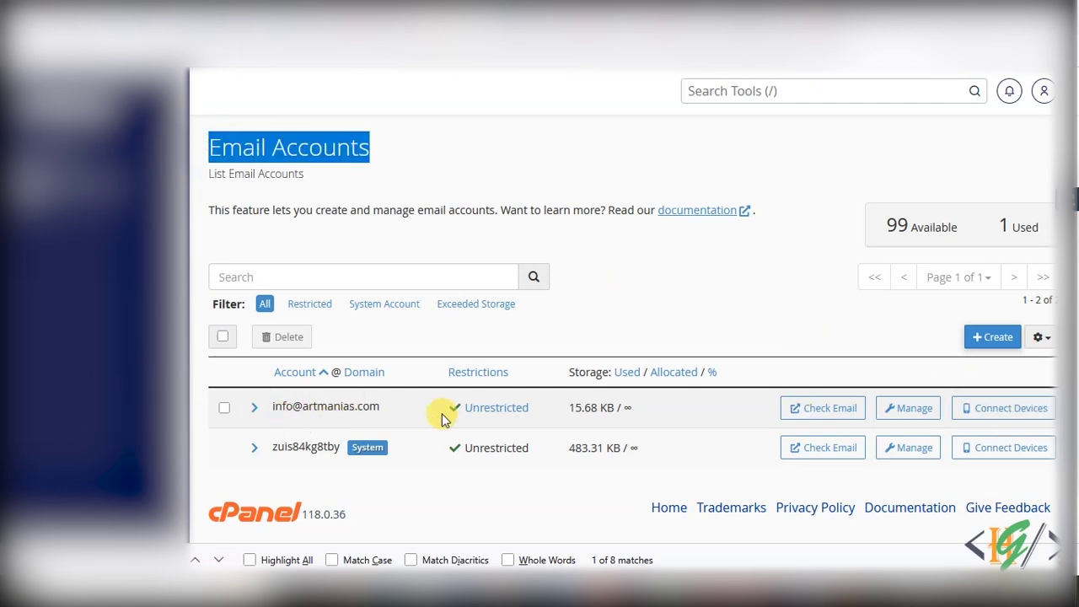
- Open Connect Devices for the info mailbox and scroll to its manual settings showing SMTP port 465
click(1007, 408)
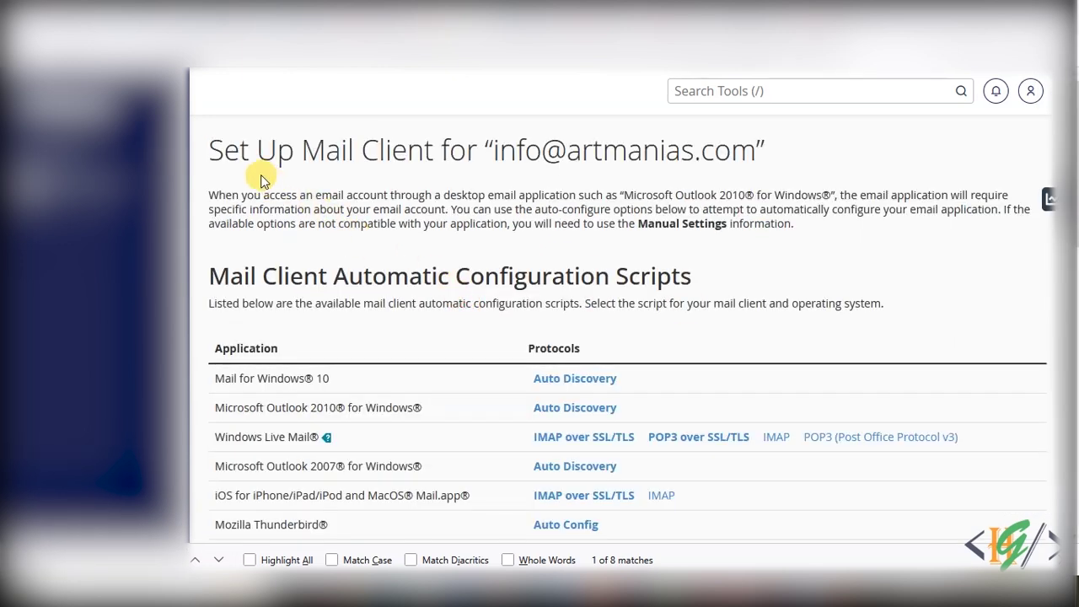
drag(222, 150, 699, 156)
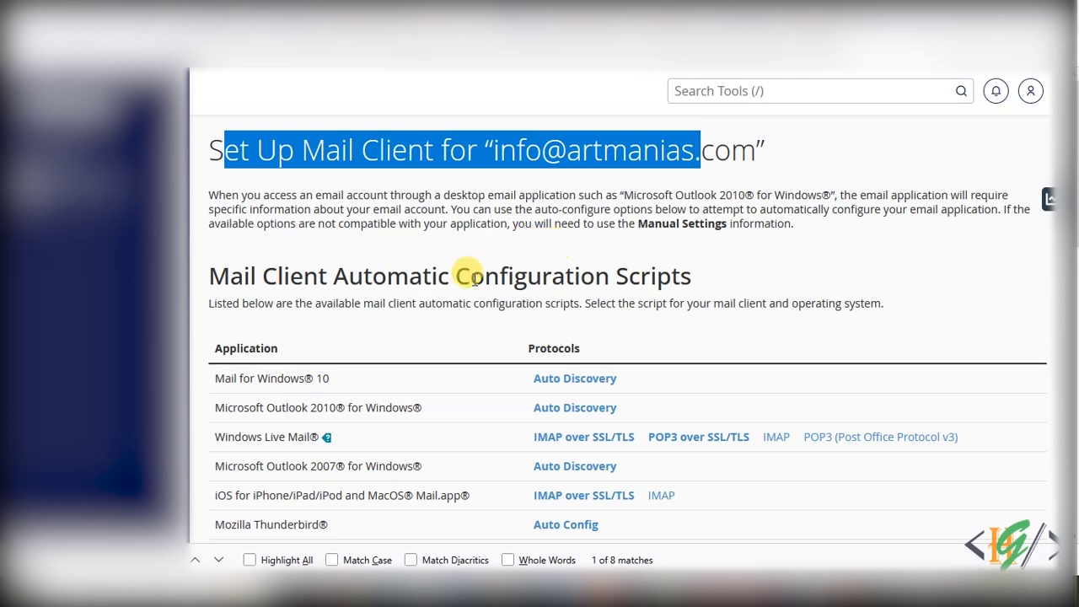
scroll(472, 280, down, 5)
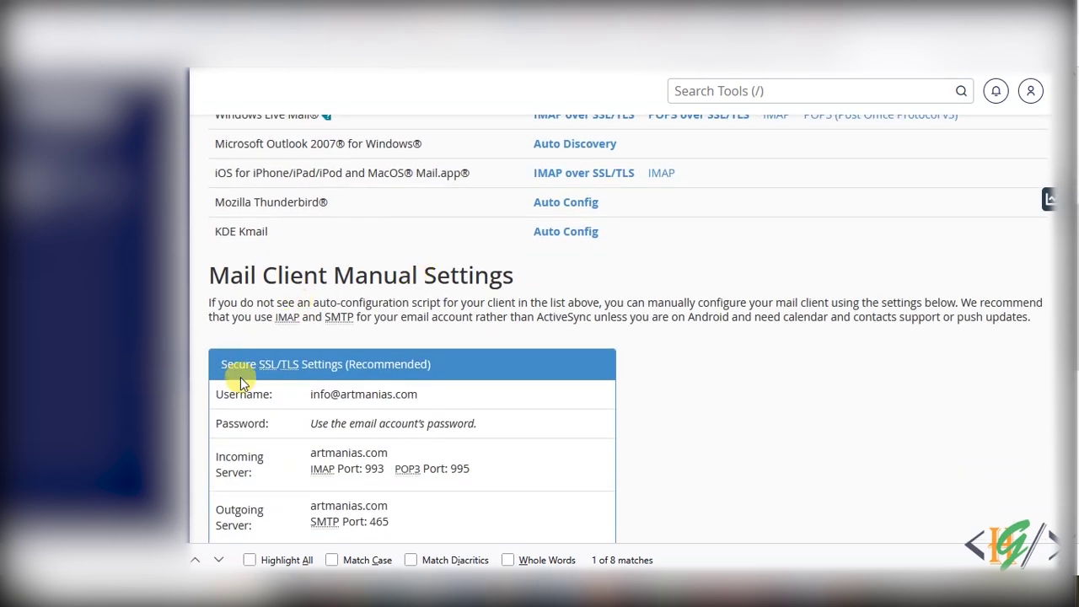
scroll(356, 379, down, 1)
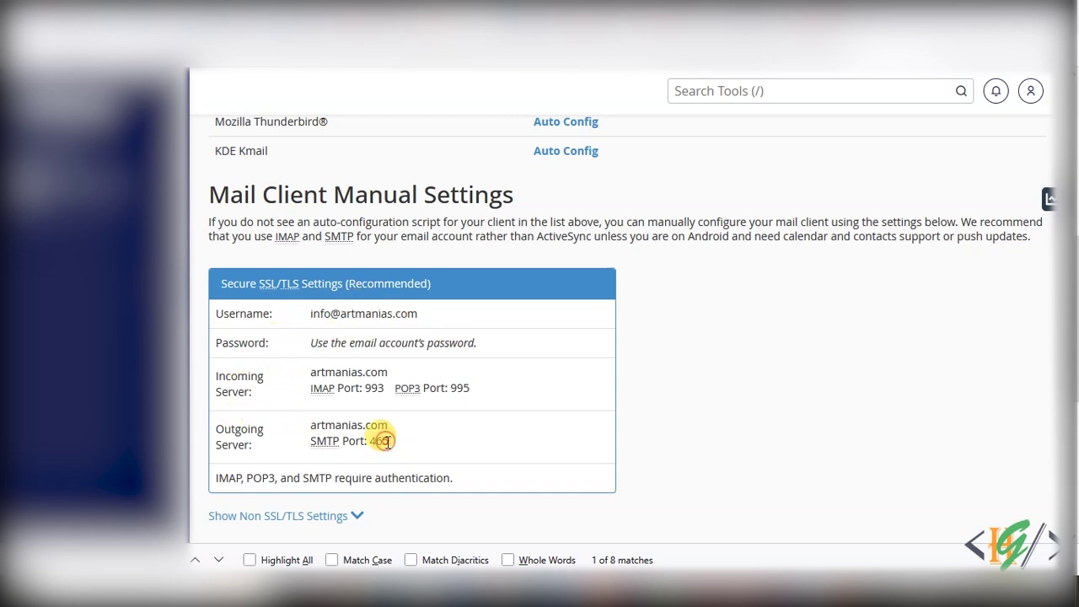
scroll(383, 441, down, 3)
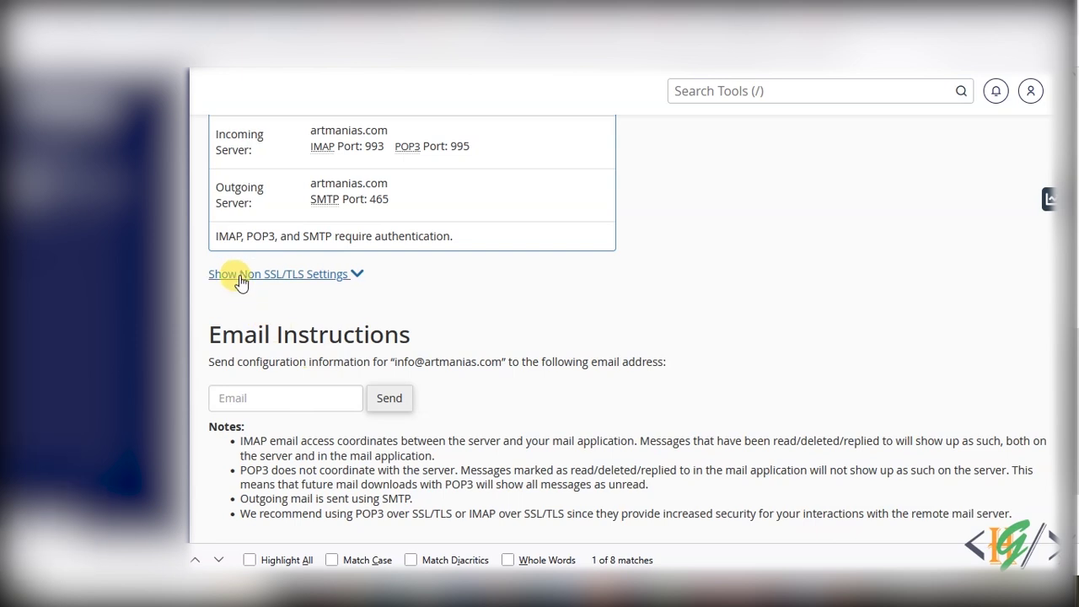
- Show the non-SSL settings and compare outgoing server mail.artmanias.com on SMTP port 587
click(292, 278)
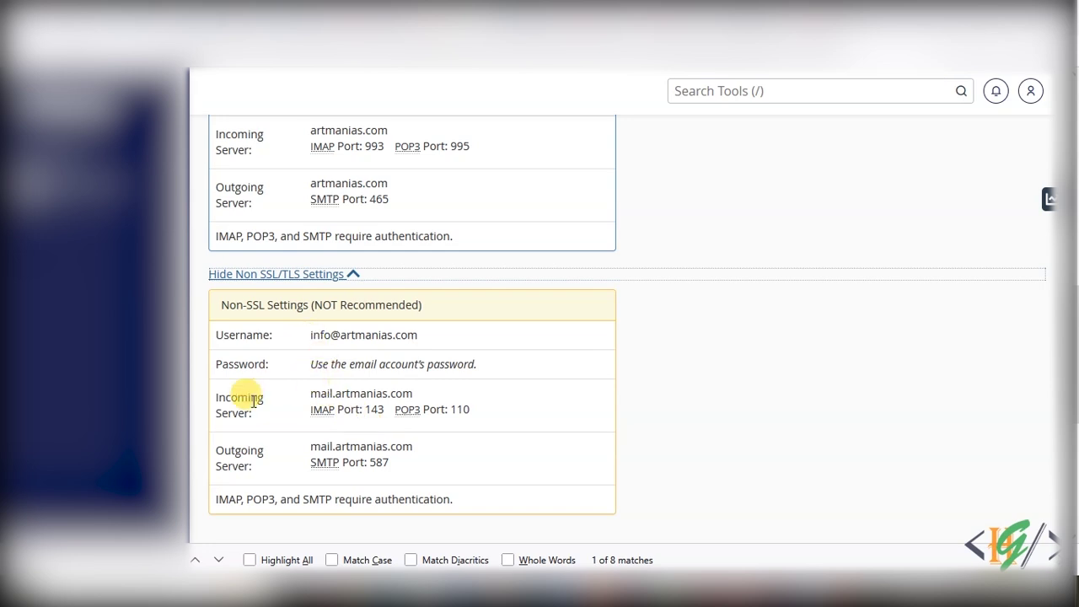
scroll(379, 343, up, 1)
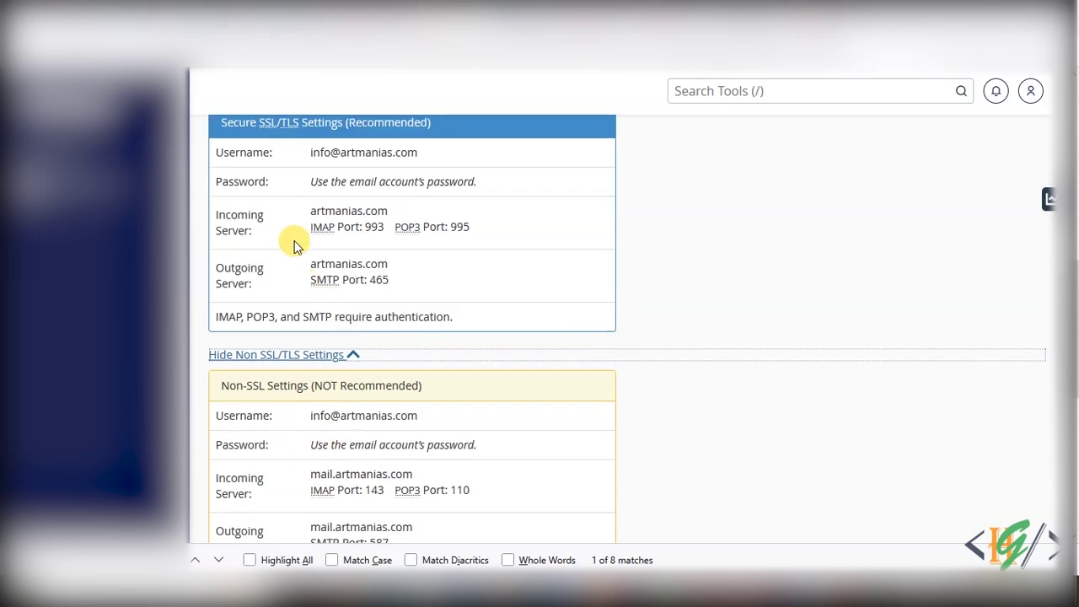
drag(325, 263, 388, 265)
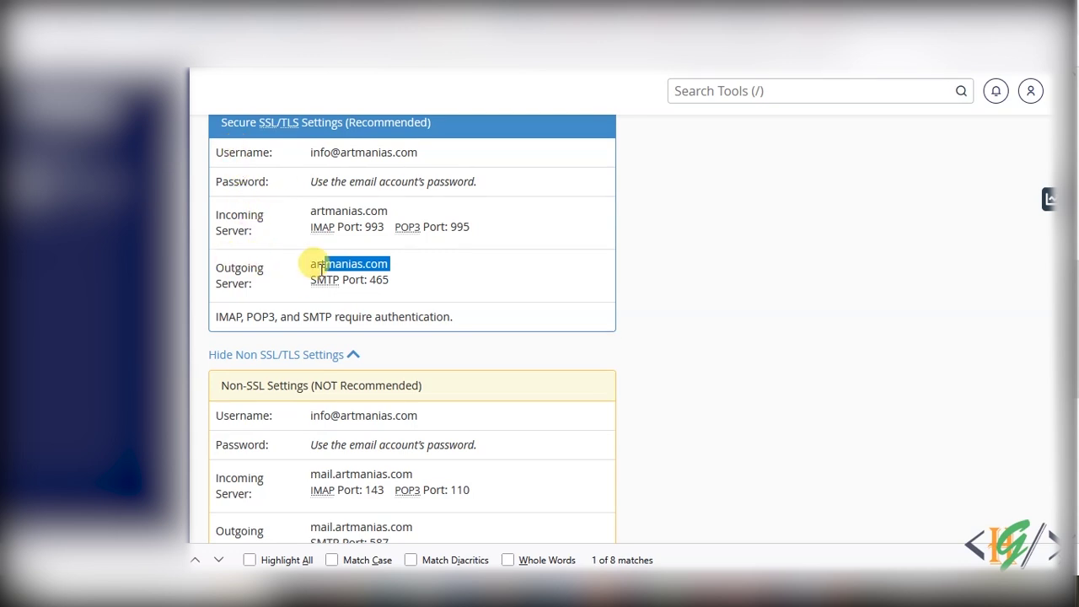
scroll(346, 265, down, 1)
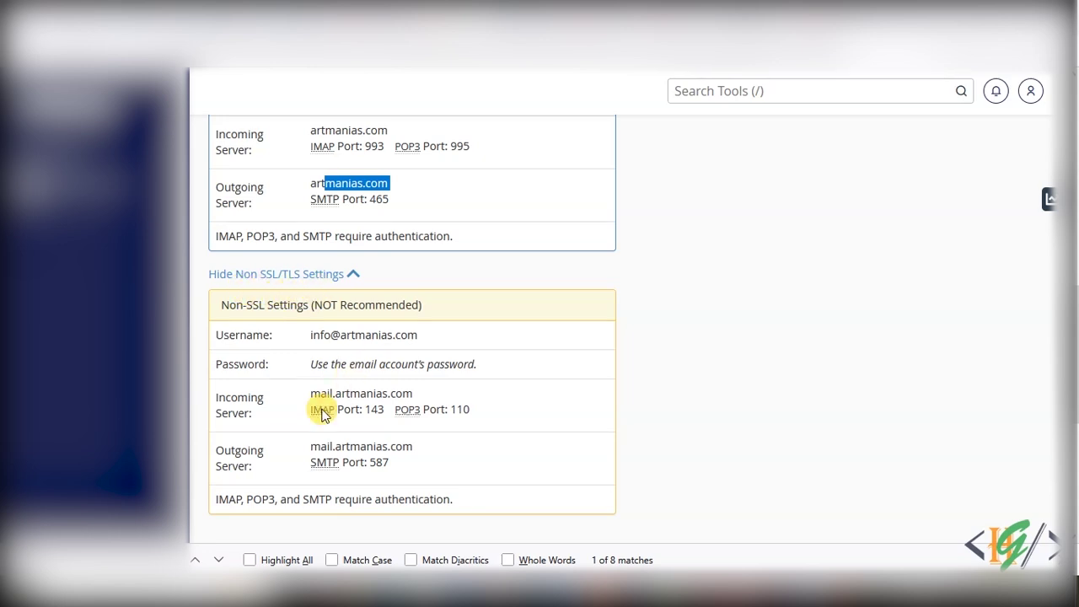
click(361, 431)
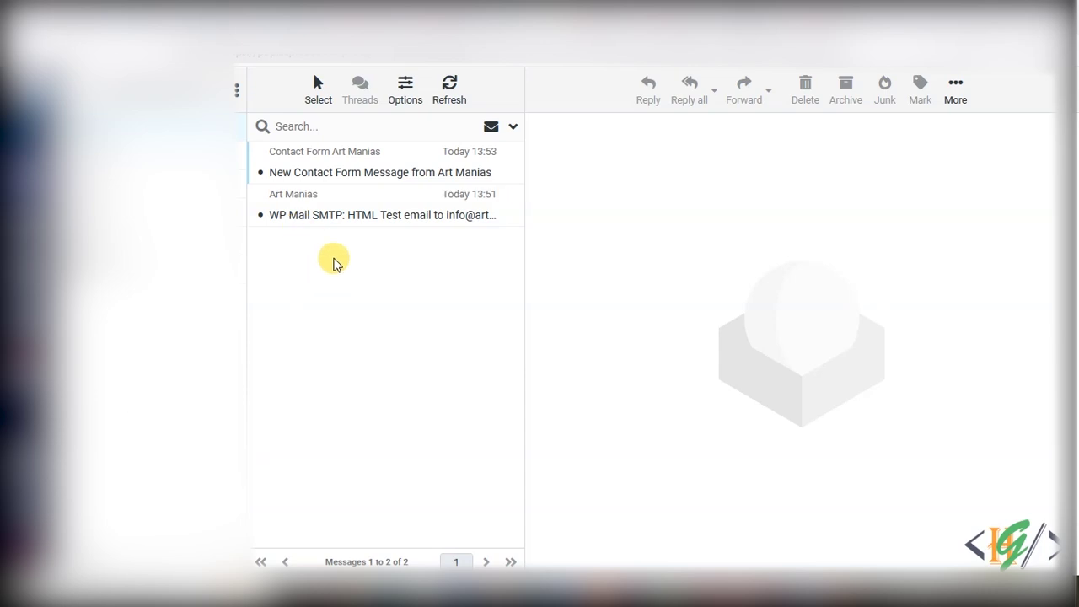
mouse_move(379, 215)
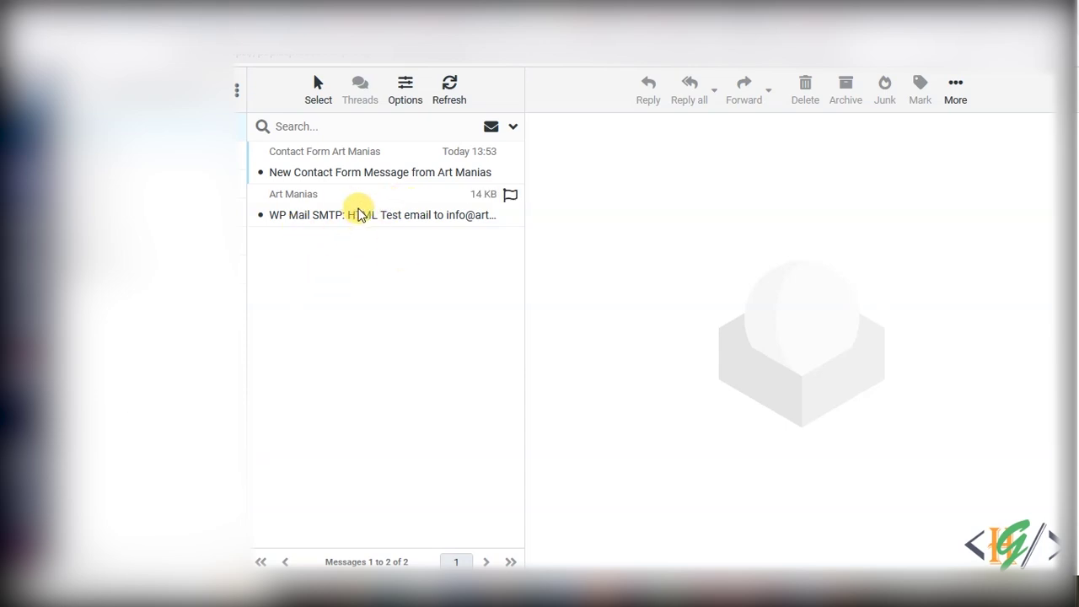
- Open the 'WP Mail SMTP: HTML Test email' message in the Roundcube inbox
click(358, 214)
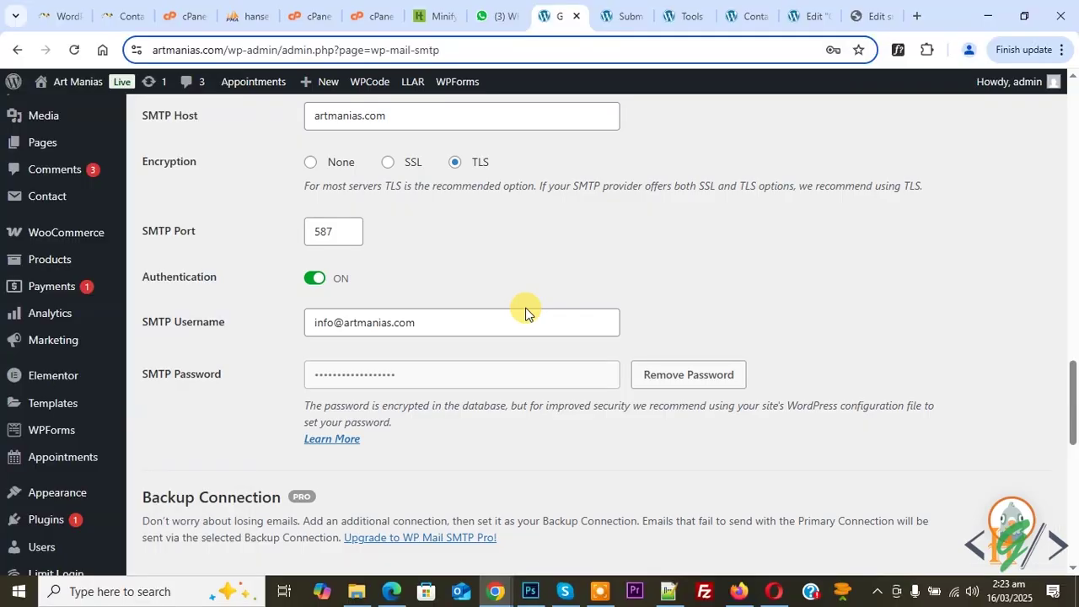
scroll(525, 309, down, 5)
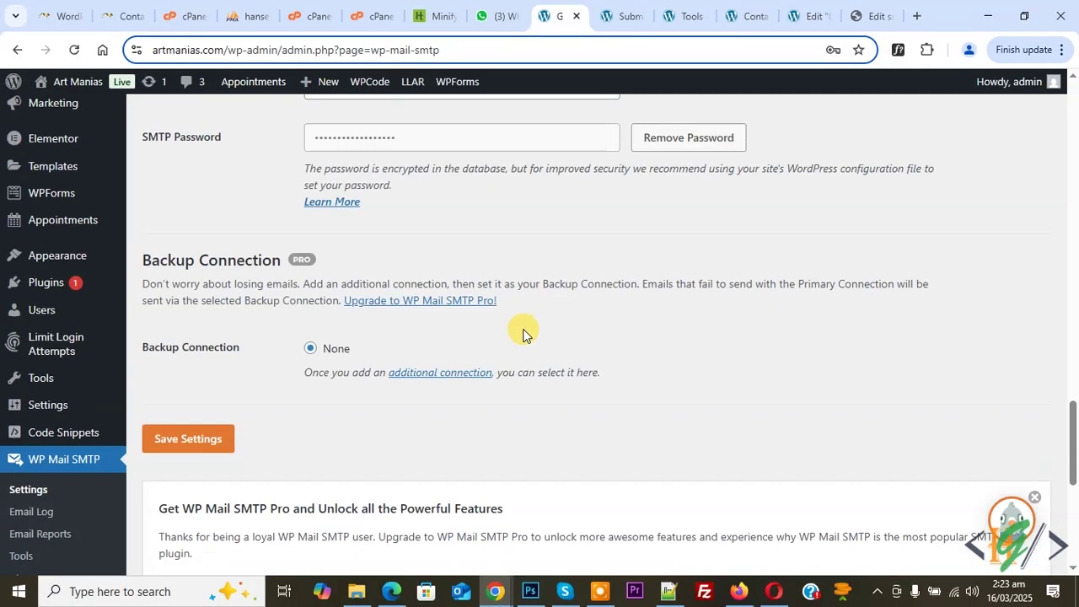
- Go to WP Mail SMTP Tools, leave the unsaved page, and check the Send To address
scroll(522, 332, down, 2)
click(15, 472)
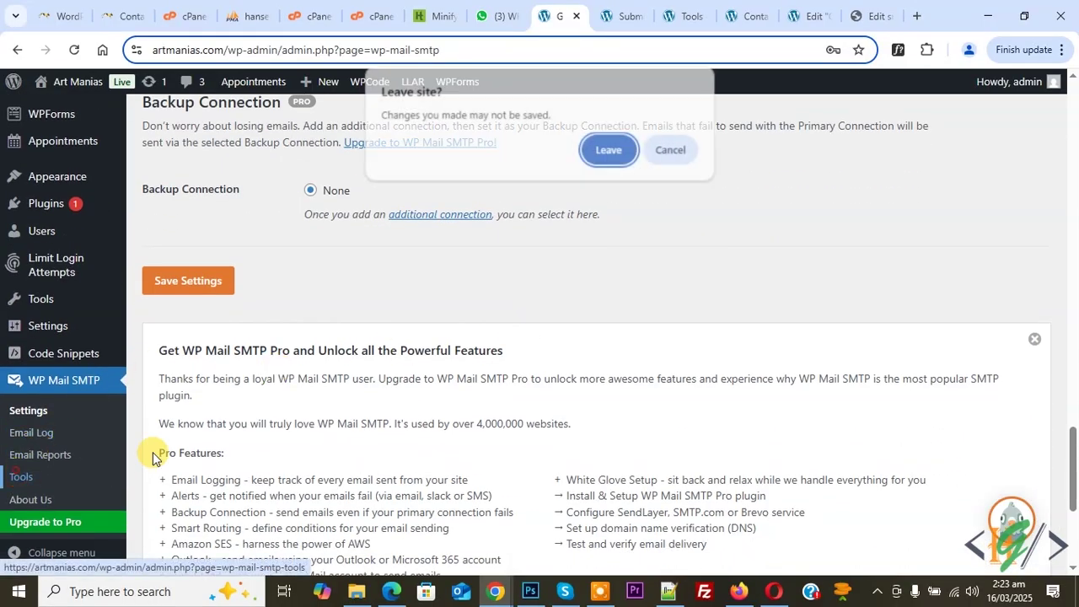
click(608, 149)
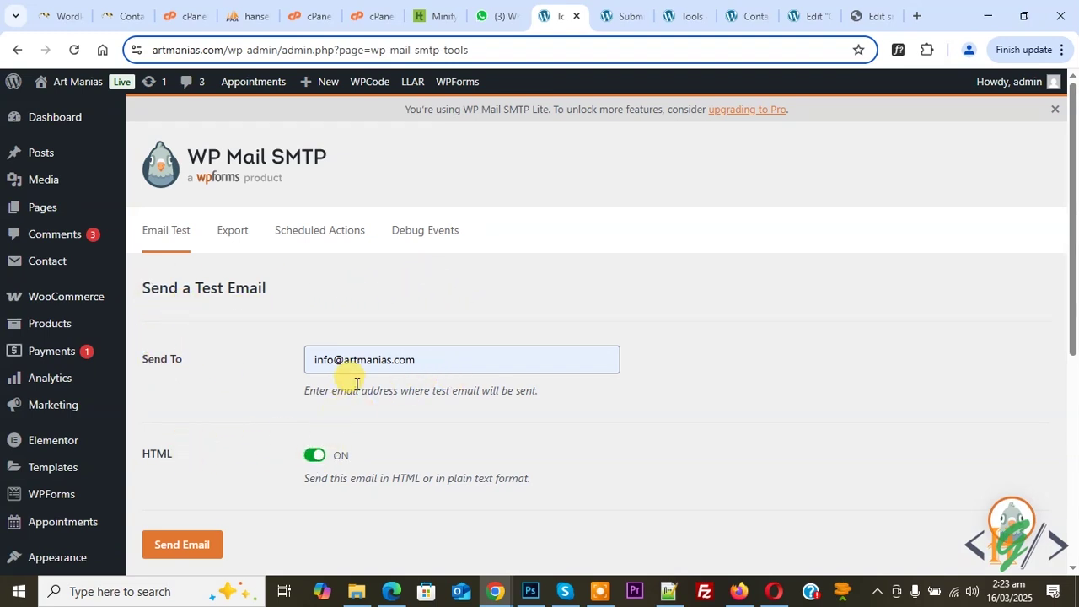
drag(416, 363, 270, 362)
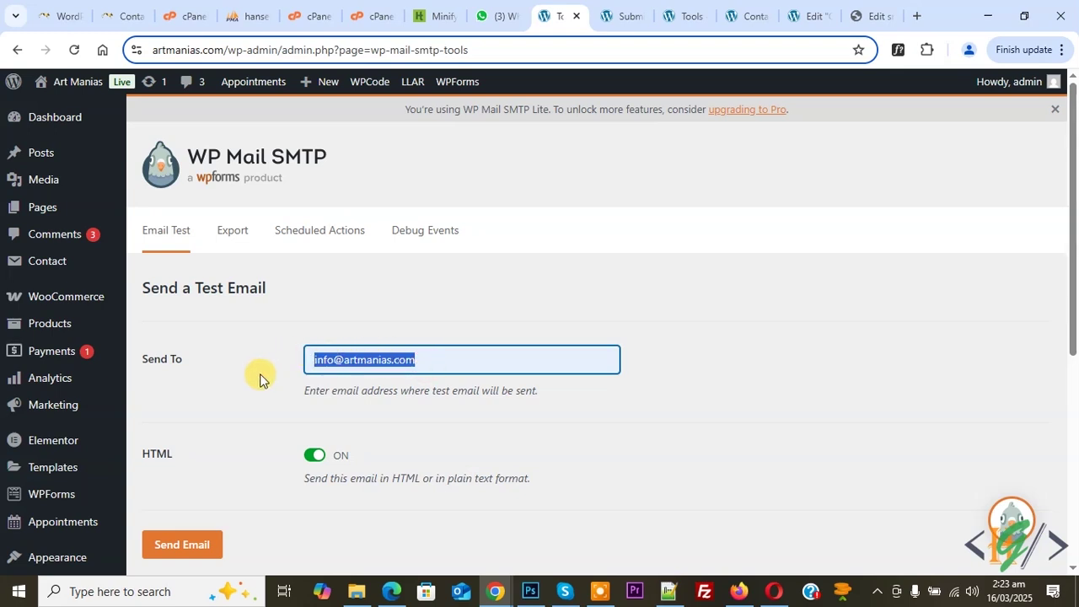
click(504, 413)
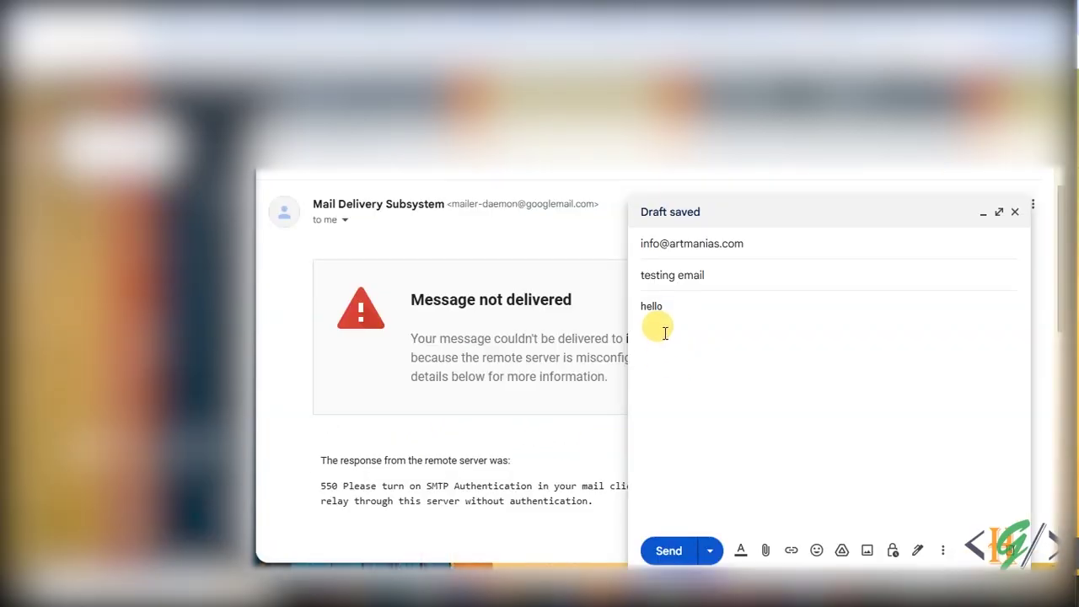
- Verify the recipient of the 'testing email' message with body hello, then send it
click(643, 243)
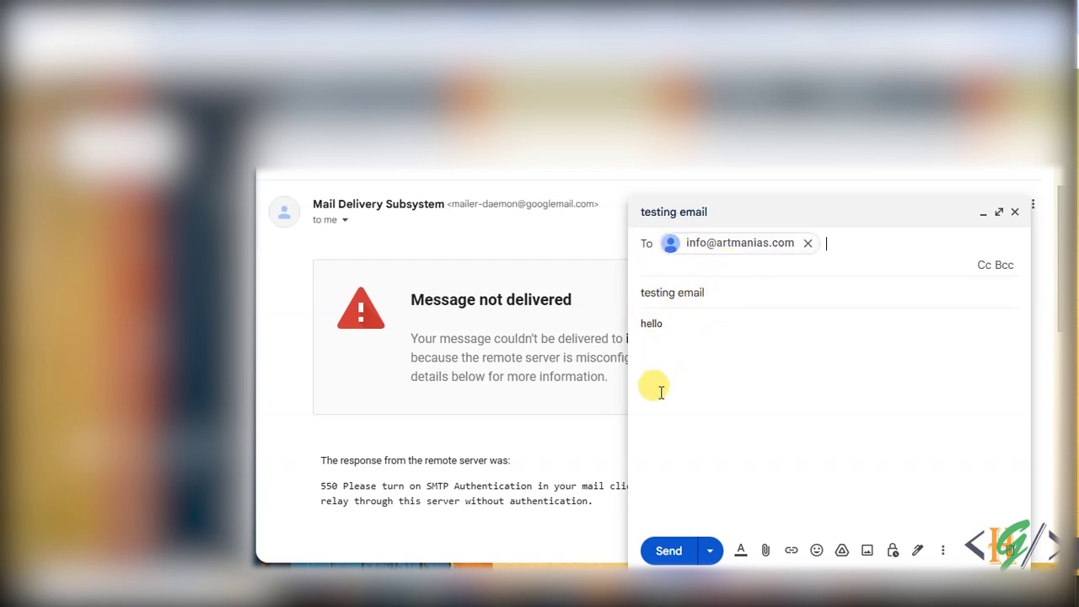
click(657, 550)
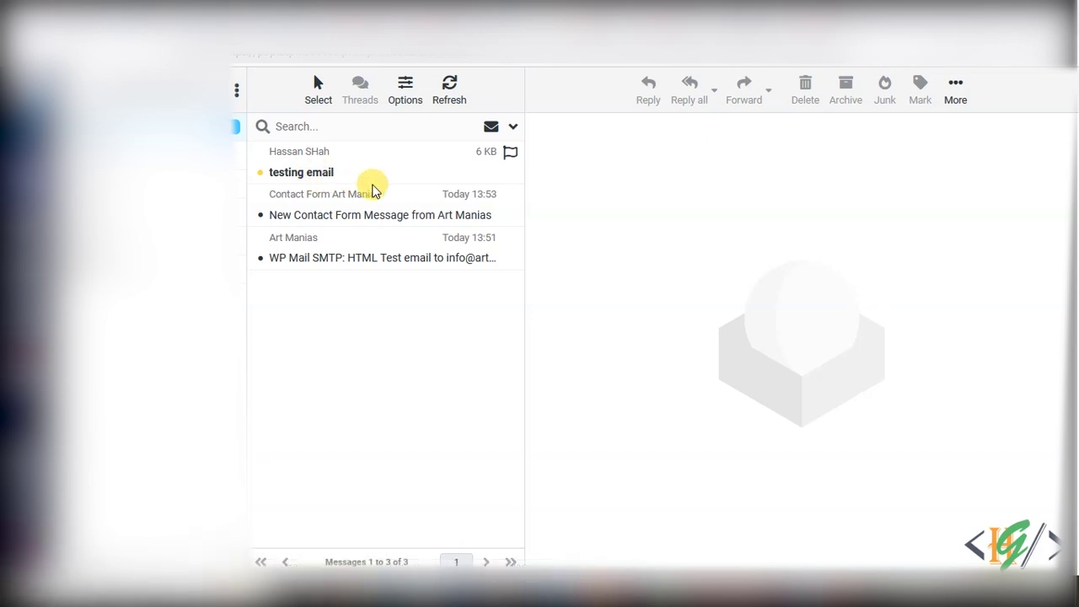
- Open the arrived 'testing email' in Roundcube and highlight its body text hello
click(324, 186)
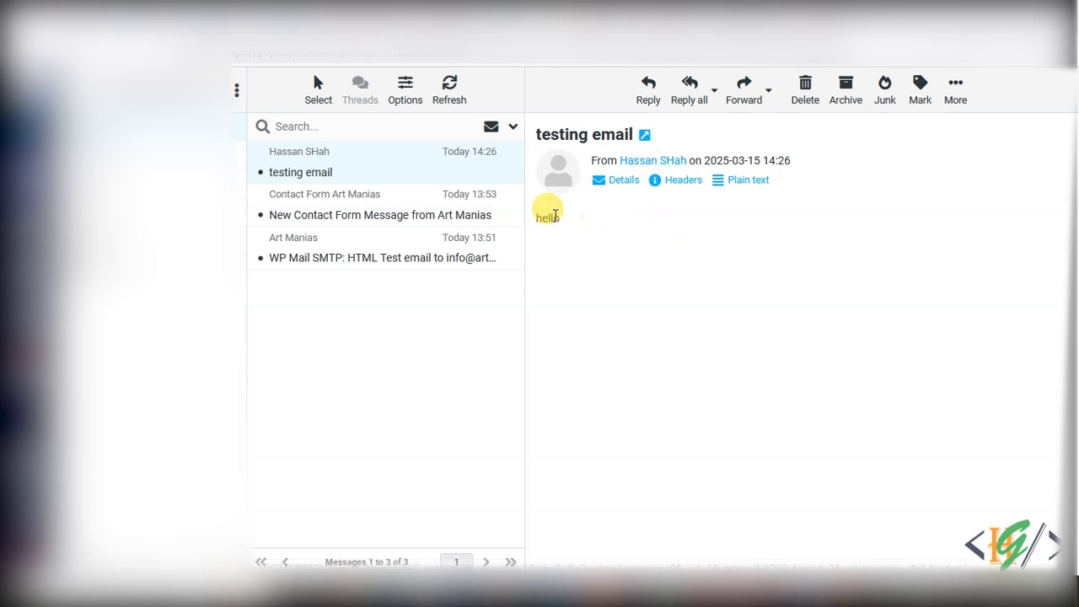
drag(536, 217, 580, 222)
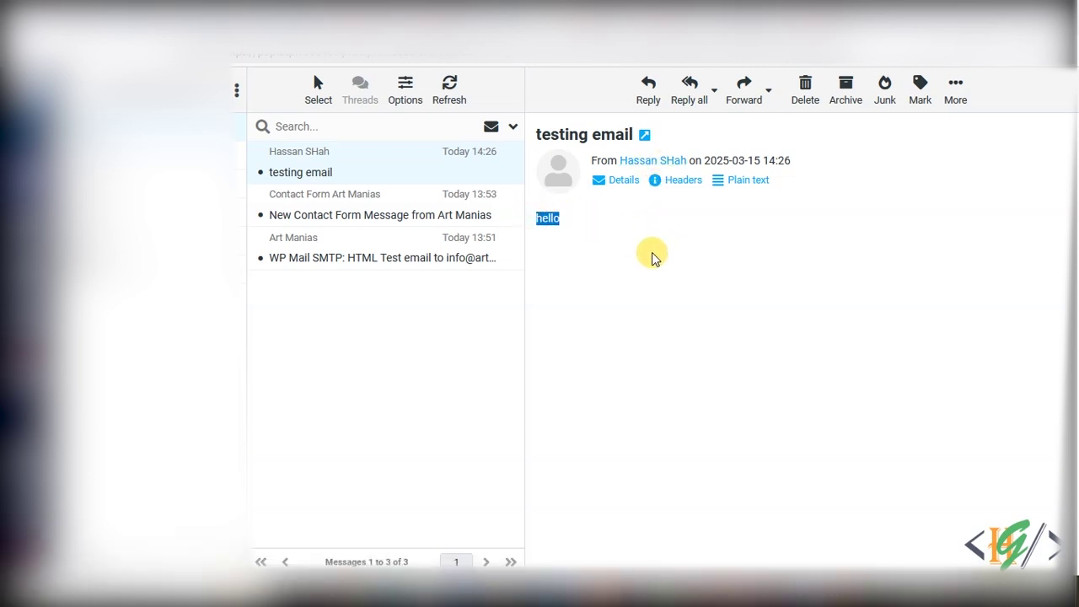